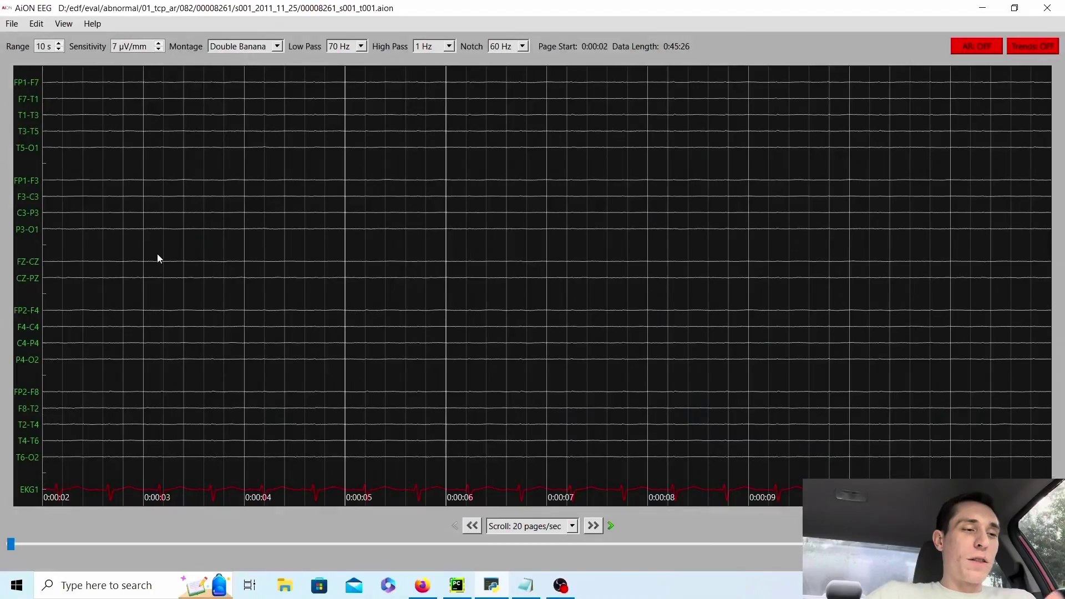
Page from 0:00:02 through flat traces to 0:01:31, where large artifact waveforms begin
key("Right")
key("Right")
key("Right")
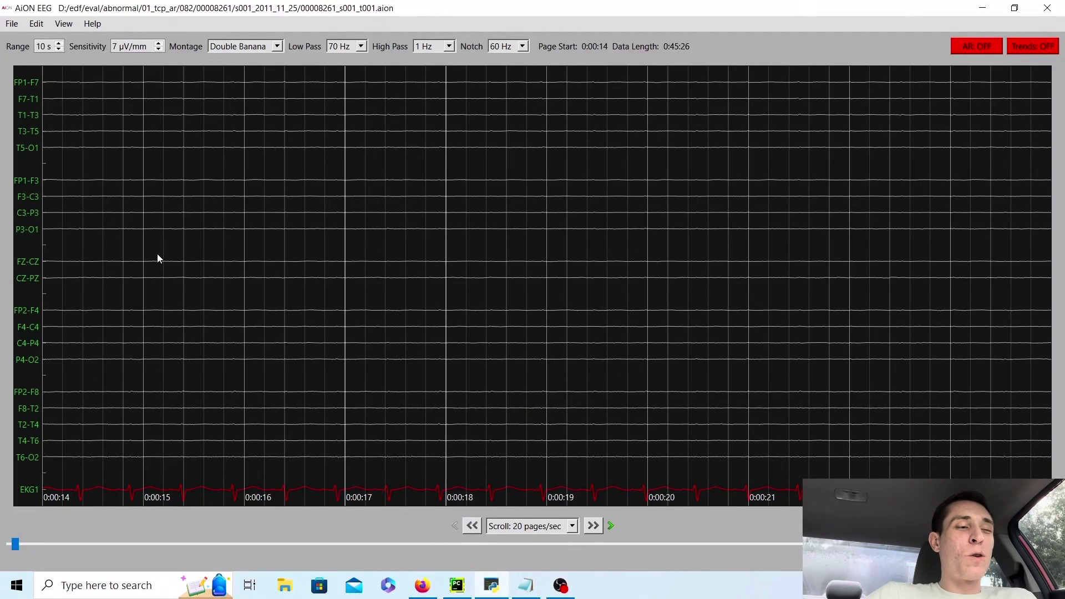
key("Right")
key("Right")
key("Right")
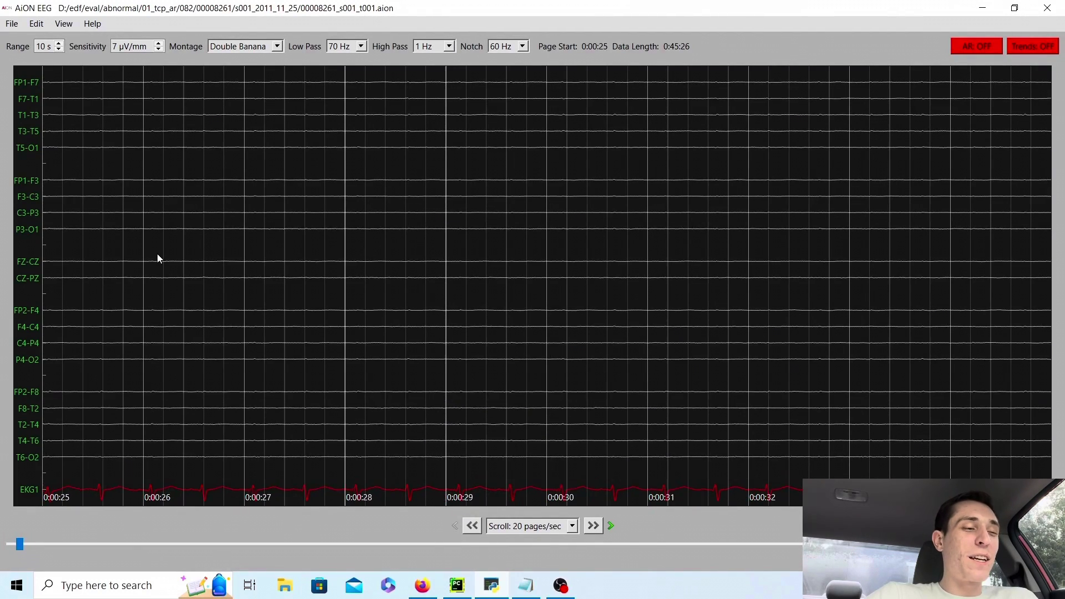
key("Right")
key("Right")
key("Right")
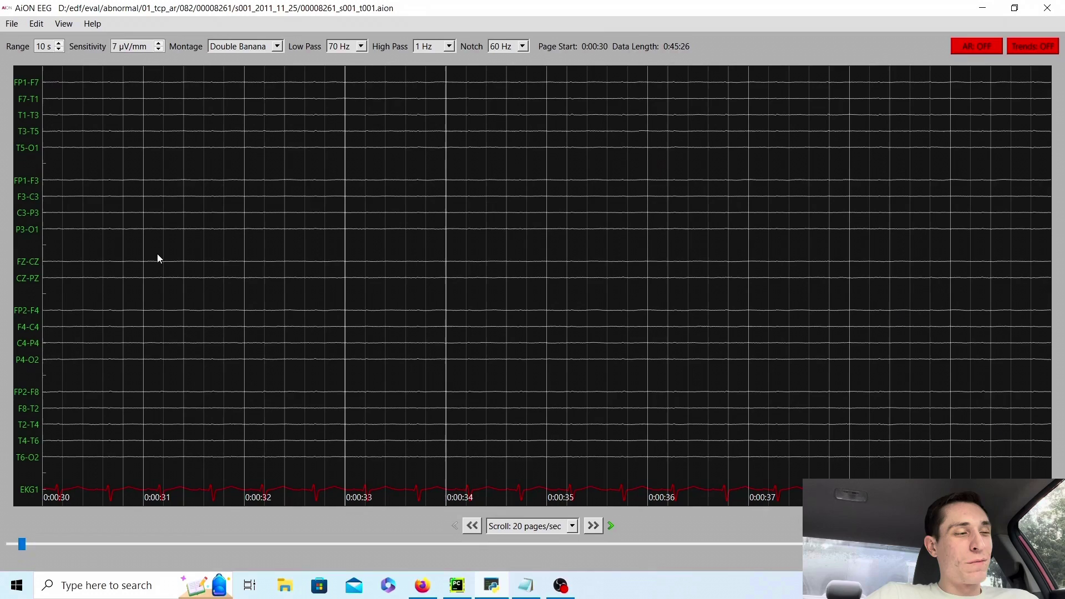
key("Right")
key("Right")
key("Right")
key("Right")
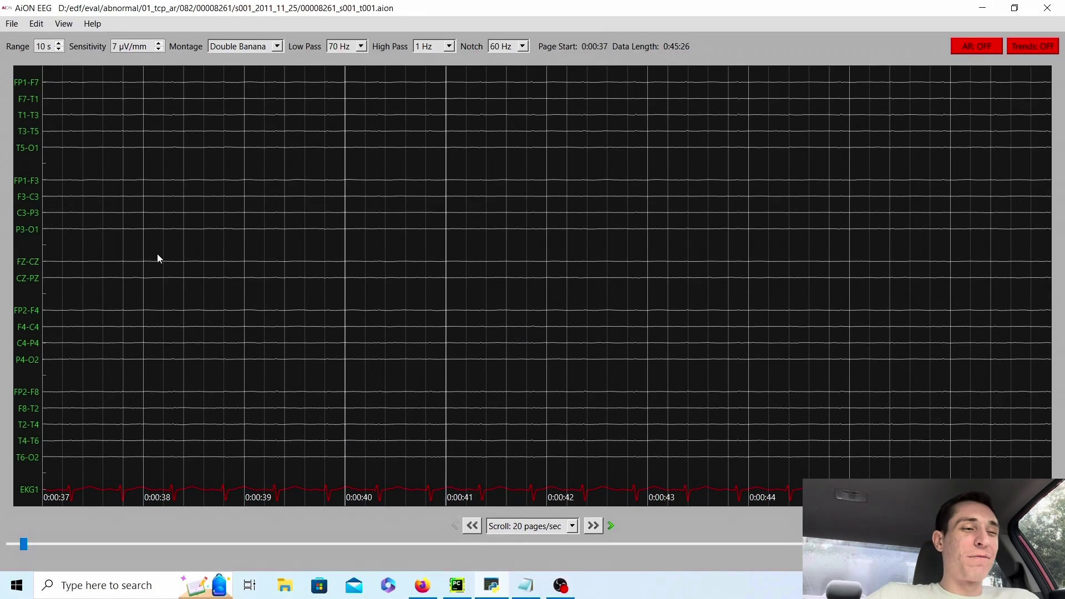
key("Right")
key("Right")
key("Right")
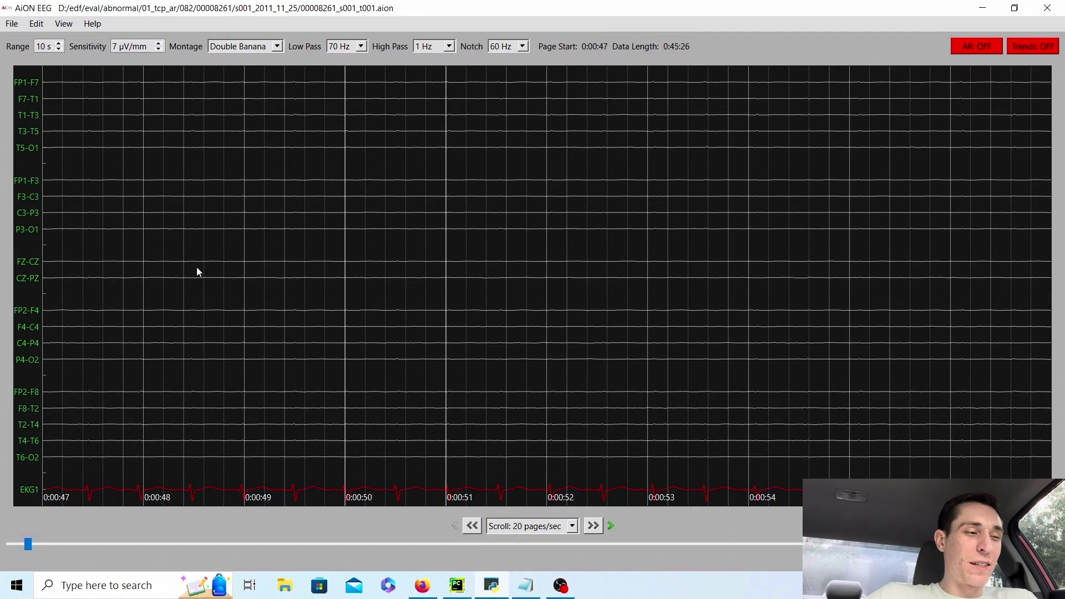
key("Right")
key("Right")
key("Right")
key("Right")
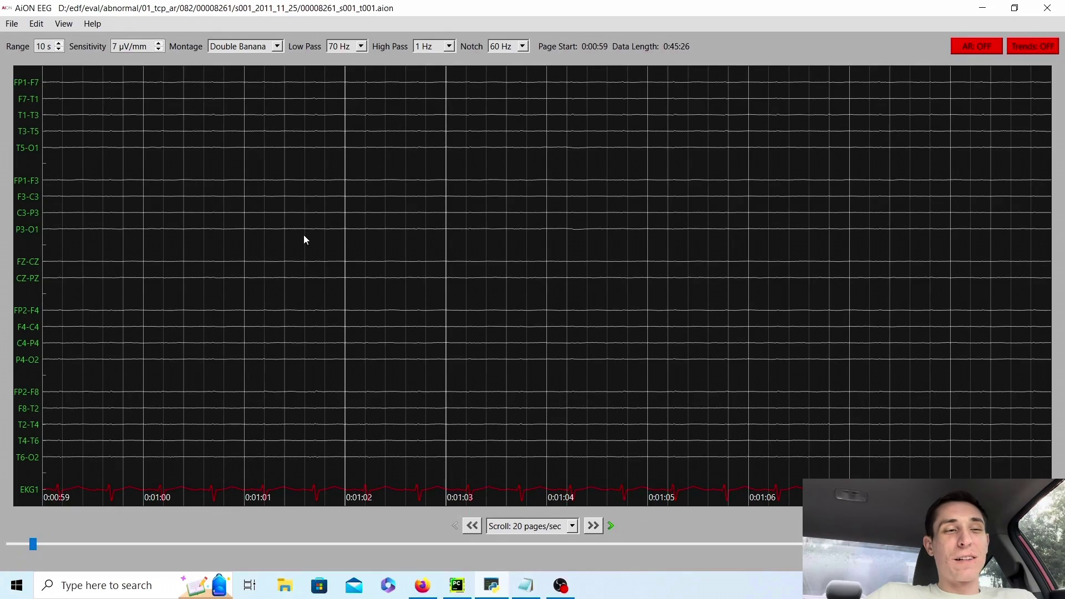
key("Right")
key("Right")
key("Right")
key("Right")
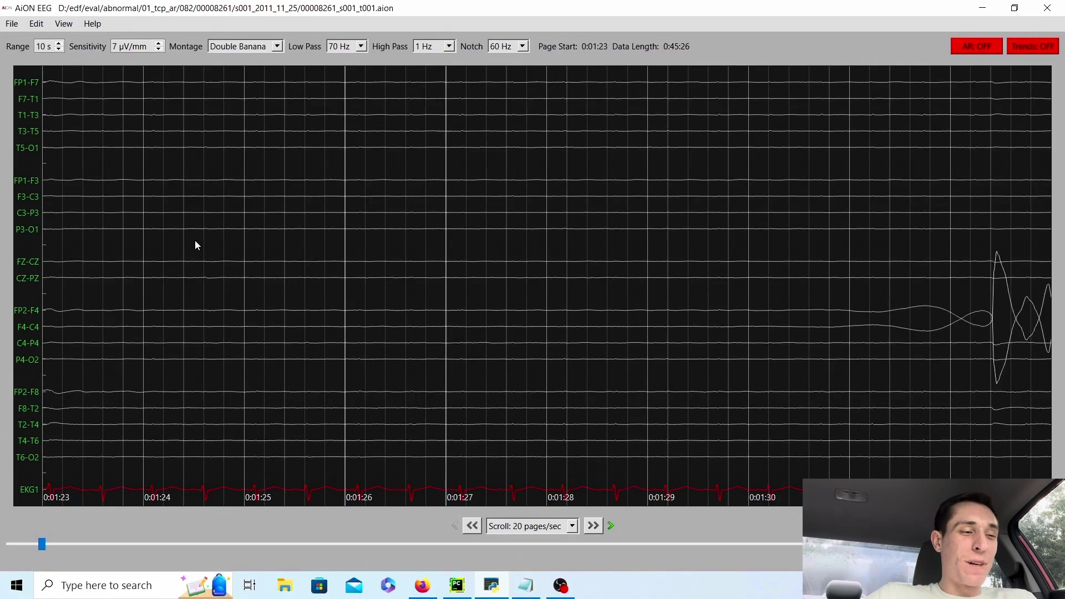
key("Right")
key("Right")
key("Right")
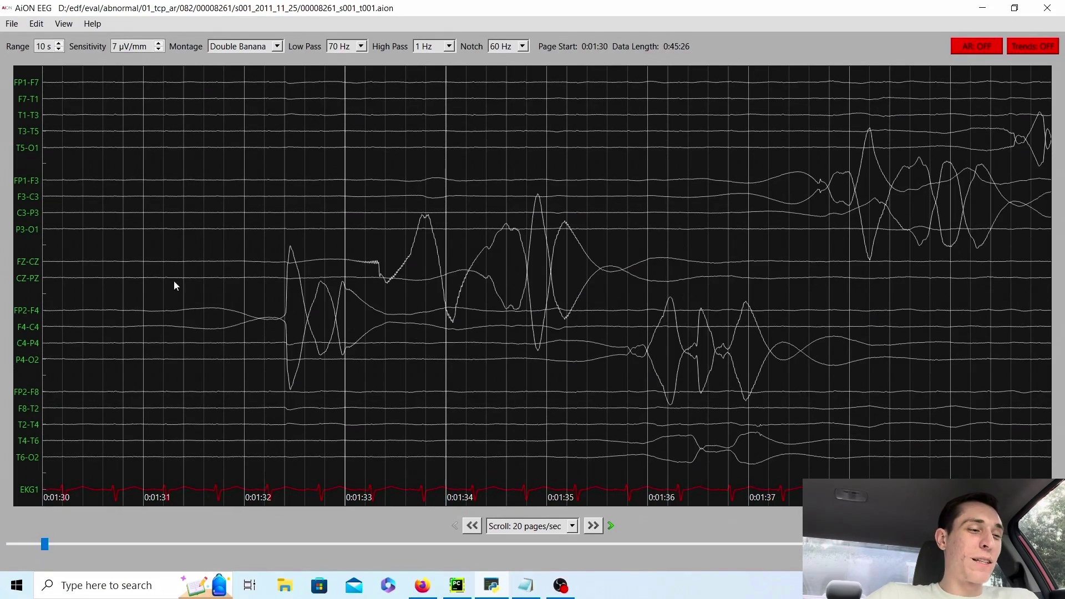
key("Right")
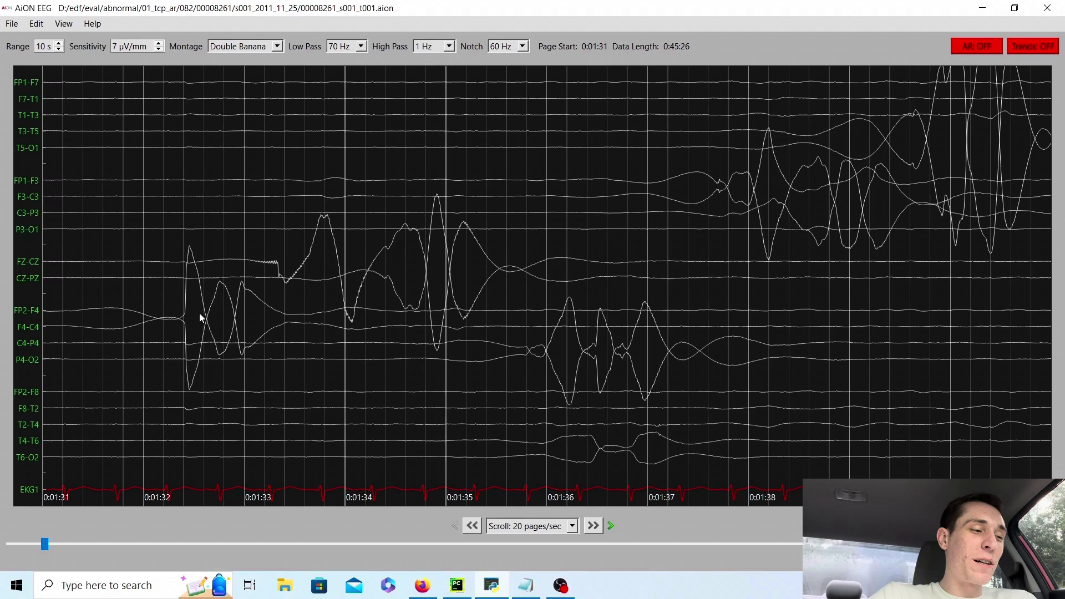
left_click(276, 47)
left_click(237, 56)
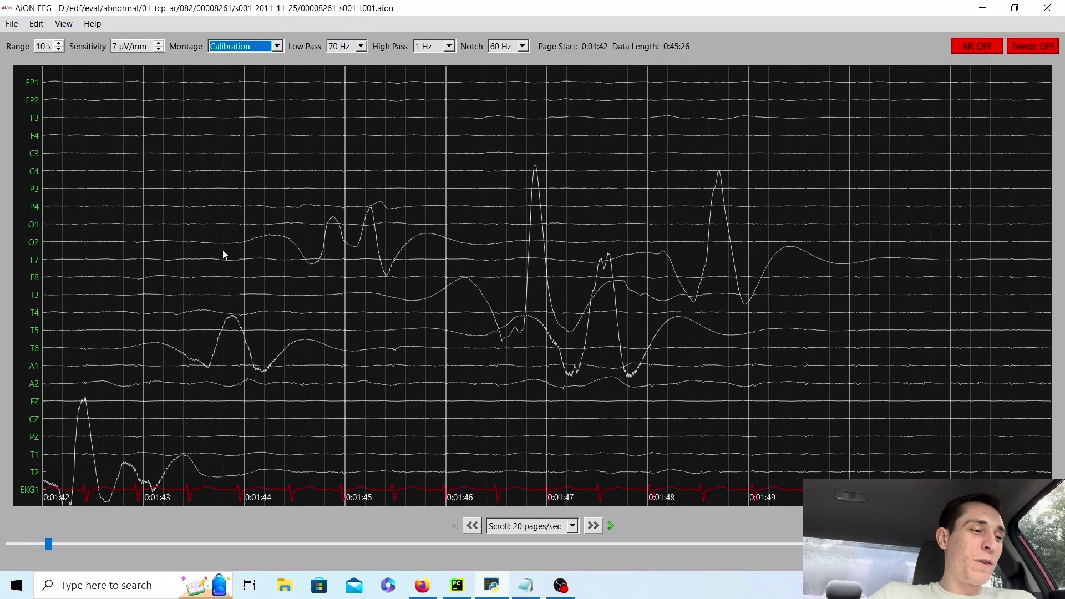
left_click(275, 45)
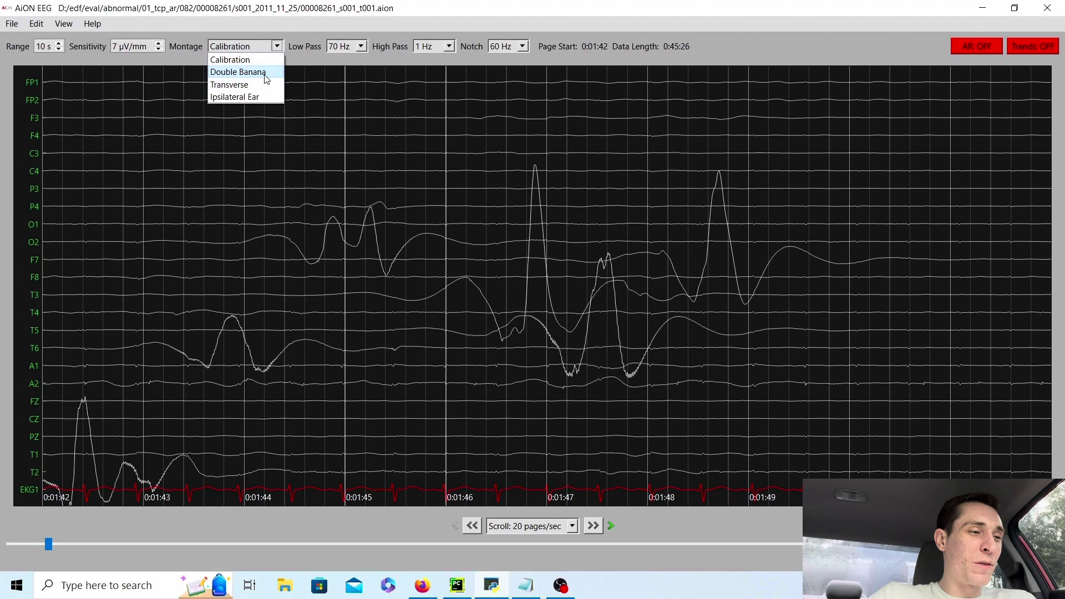
left_click(238, 71)
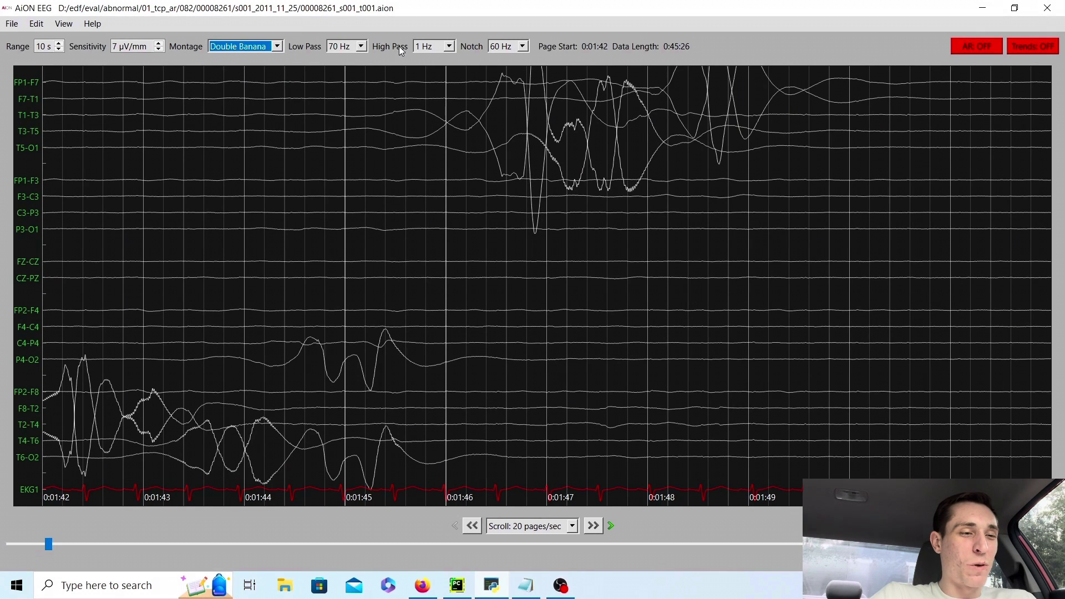
Page from 0:01:43 past the artifacts to about 0:06:55 of flat, EKG-only traces
key("Right")
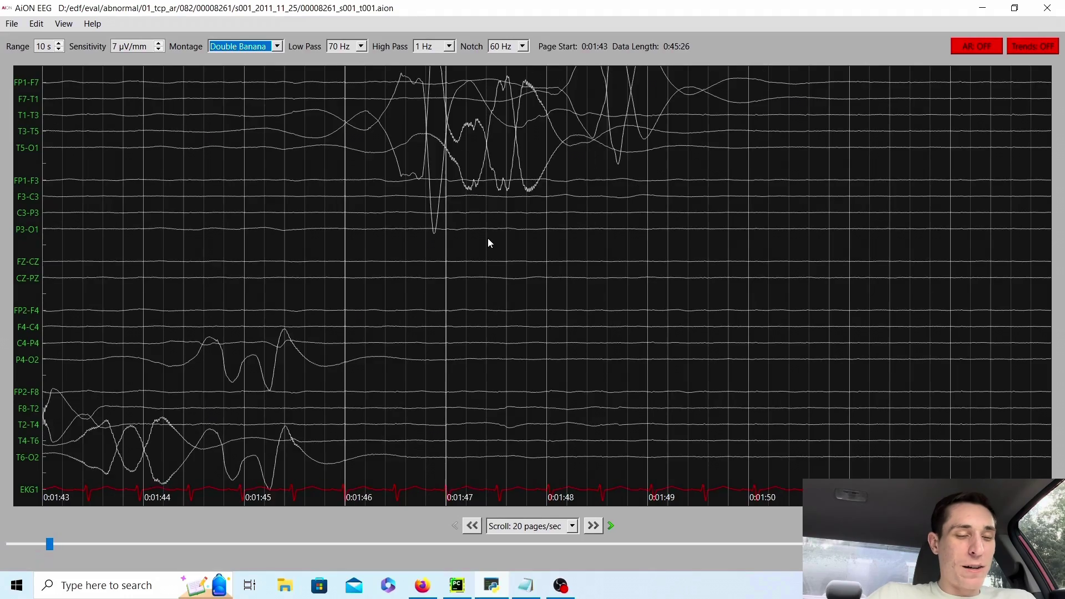
key("Right")
key("Right")
key("Right")
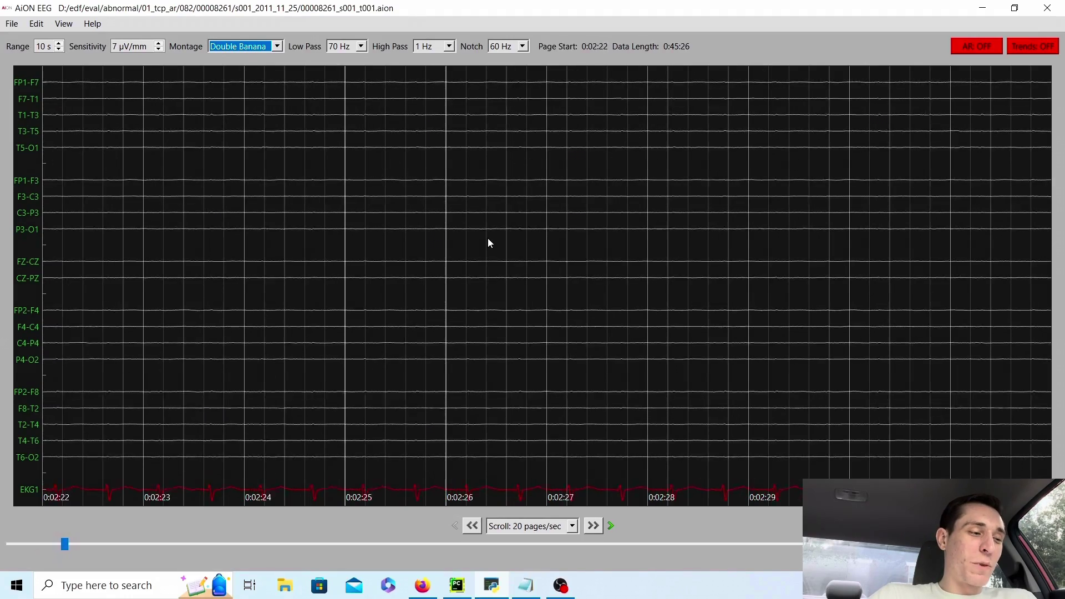
key("Right")
key("Right")
key("Right")
key("Right")
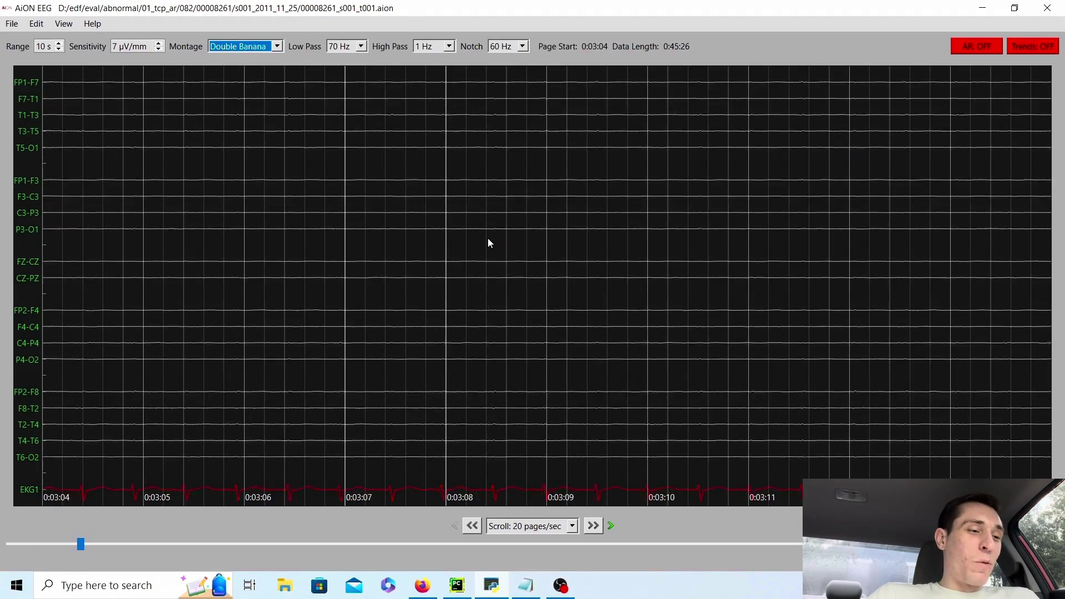
key("Right")
key("Right")
key("Right")
key("Right")
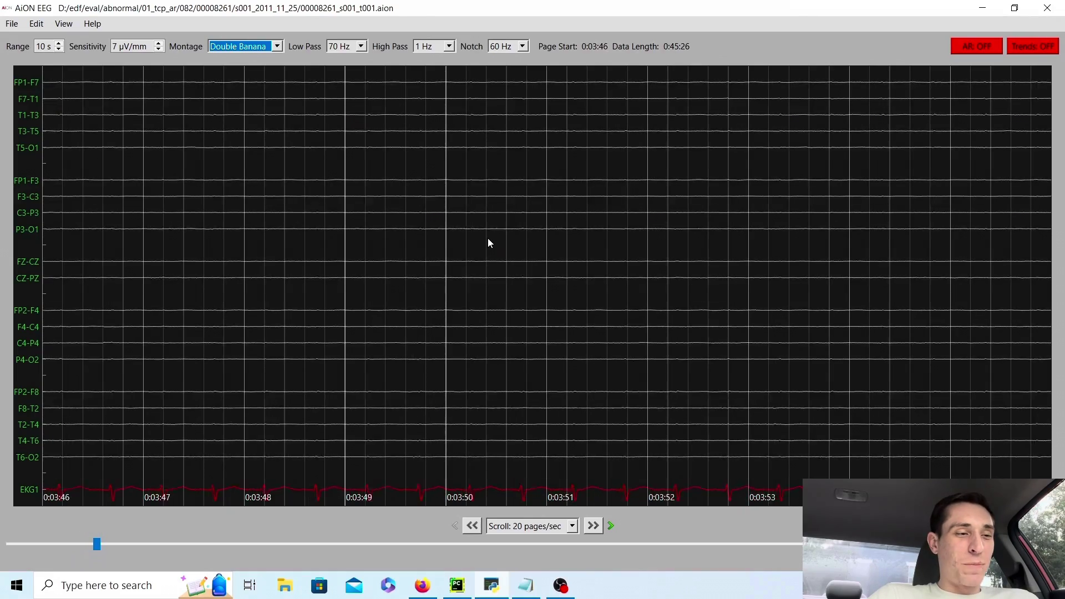
key("Right")
key("Right")
key("Right")
key("Right")
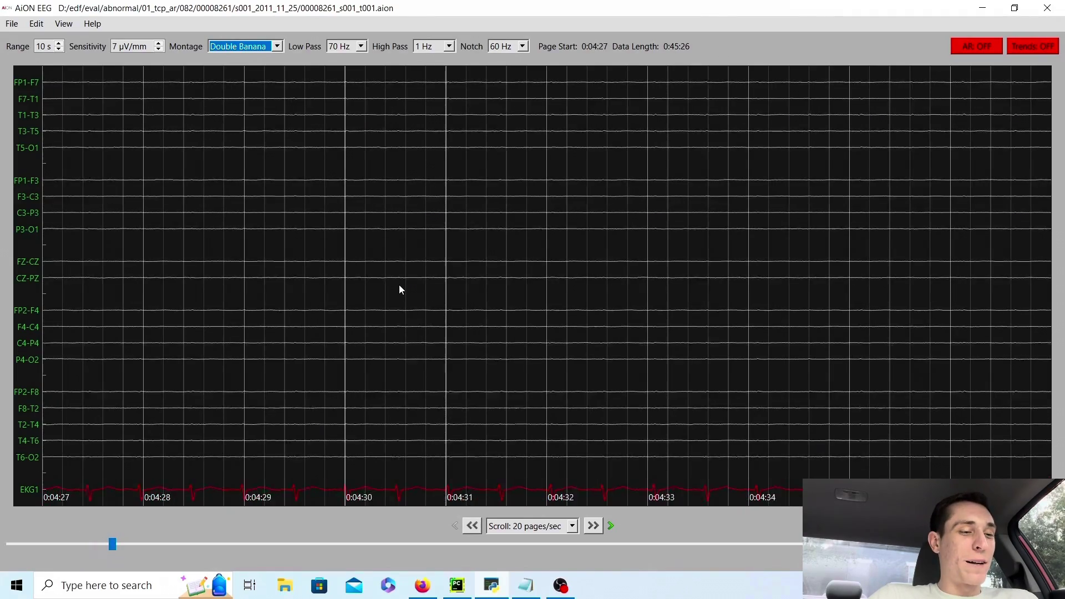
key("Right")
key("Right")
key("Right")
key("Right")
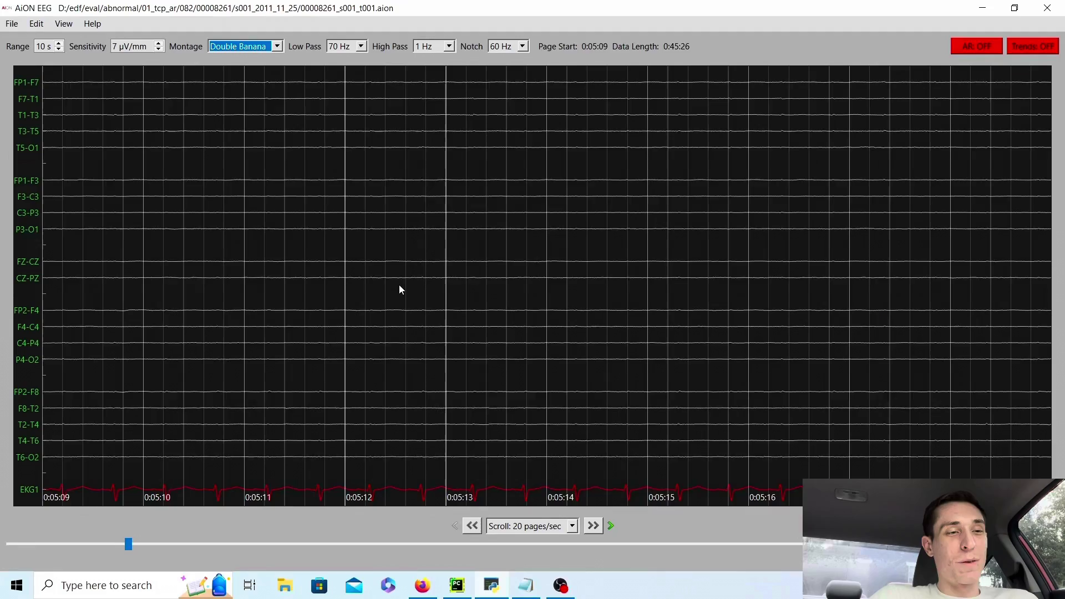
key("Right")
key("Right")
key("Right")
key("Right")
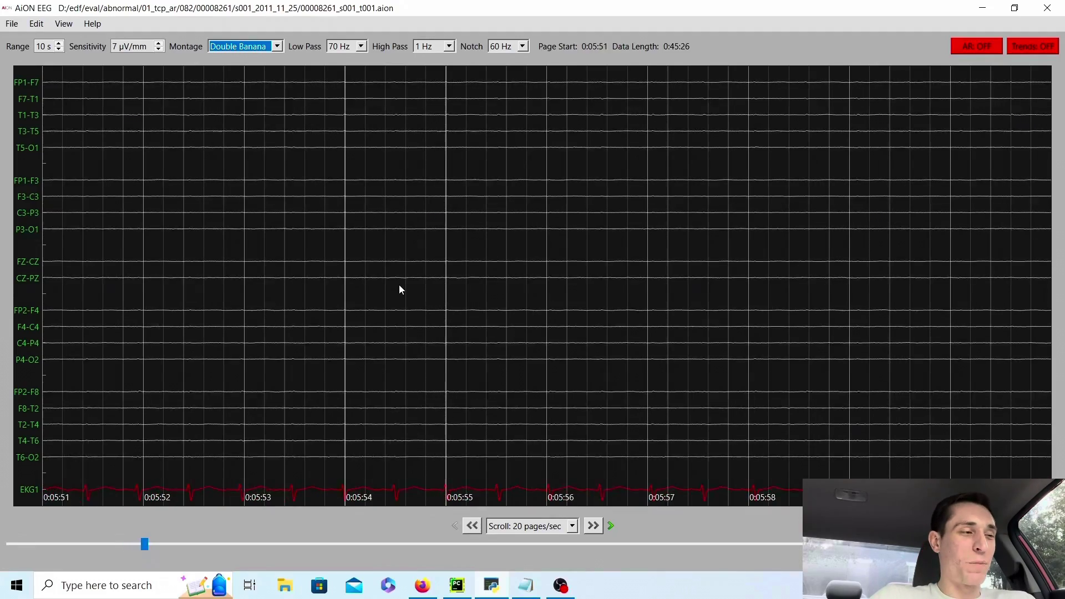
key("Right")
key("Right")
key("Right")
key("Right")
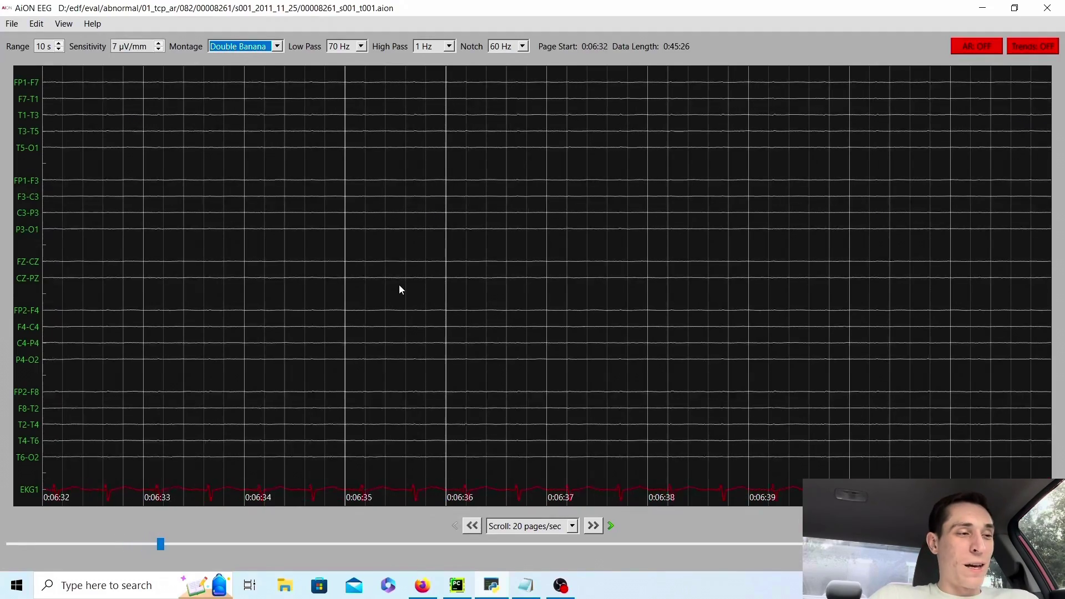
key("Right")
key("Right")
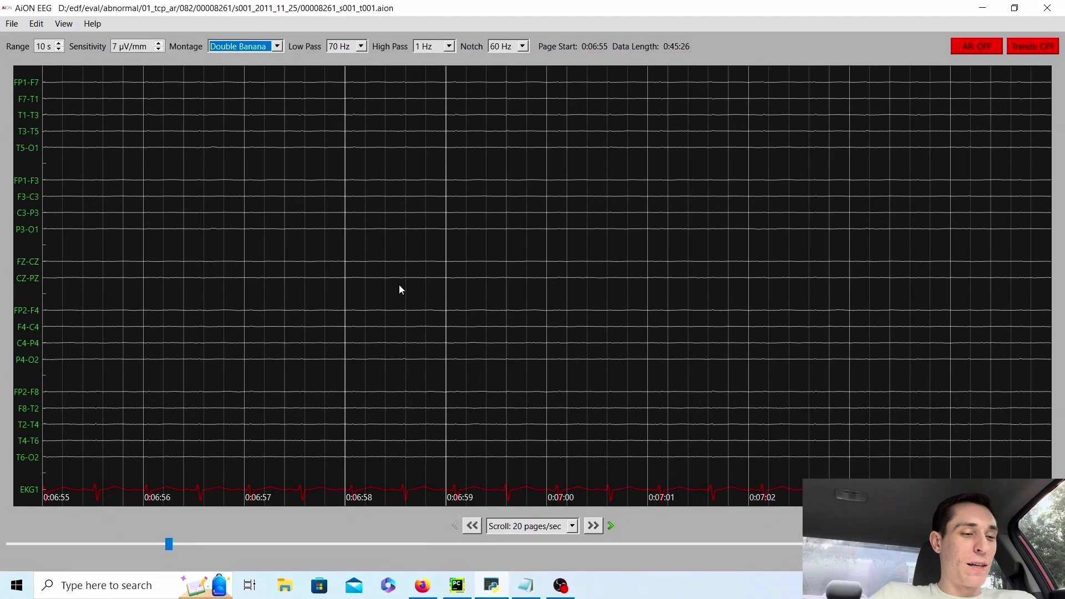
left_click(1029, 44)
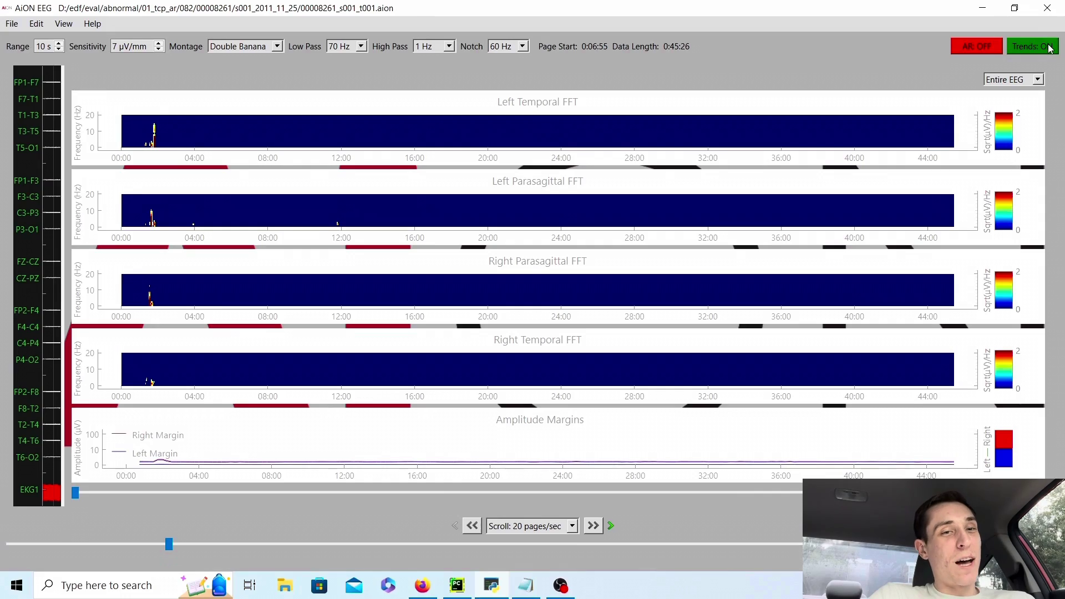
left_click(1033, 46)
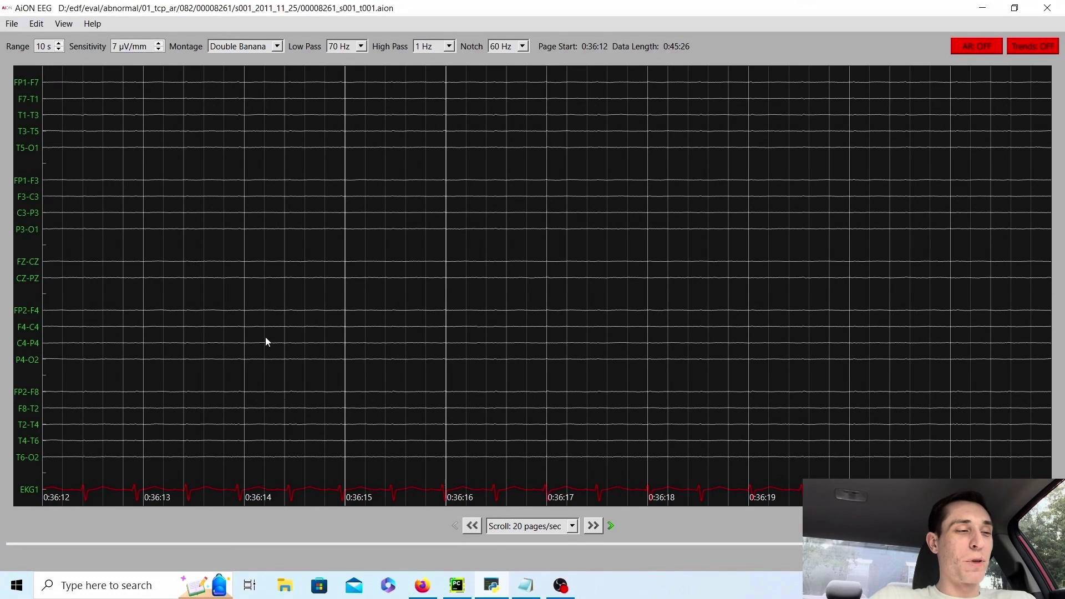
Set sensitivity to 2 µV/mm, advance to the 36:16 page, and place a marker near 36:18
left_click(131, 46)
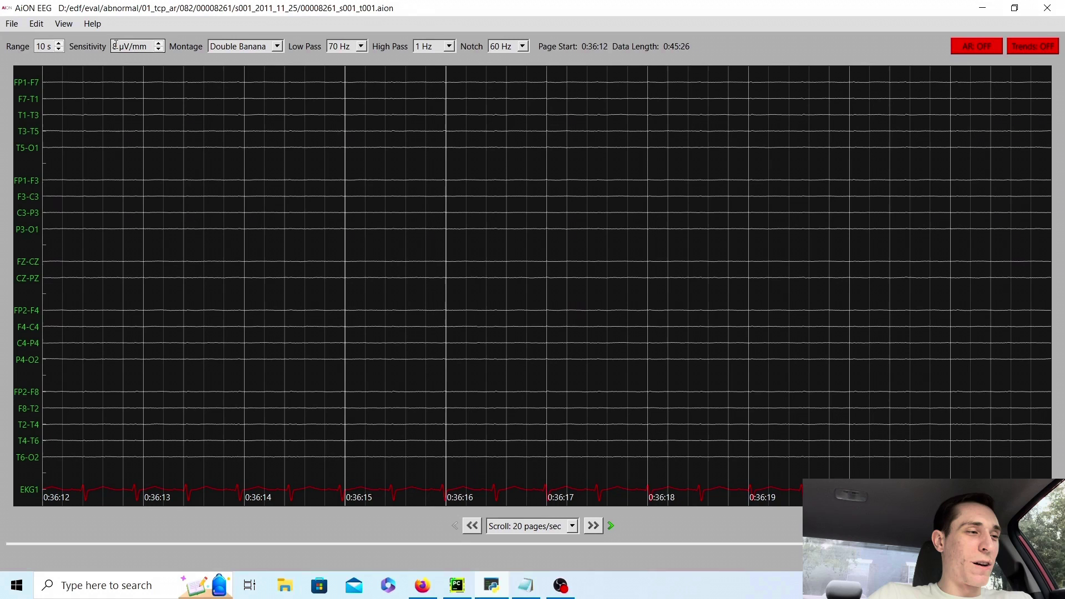
type("2")
key("Return")
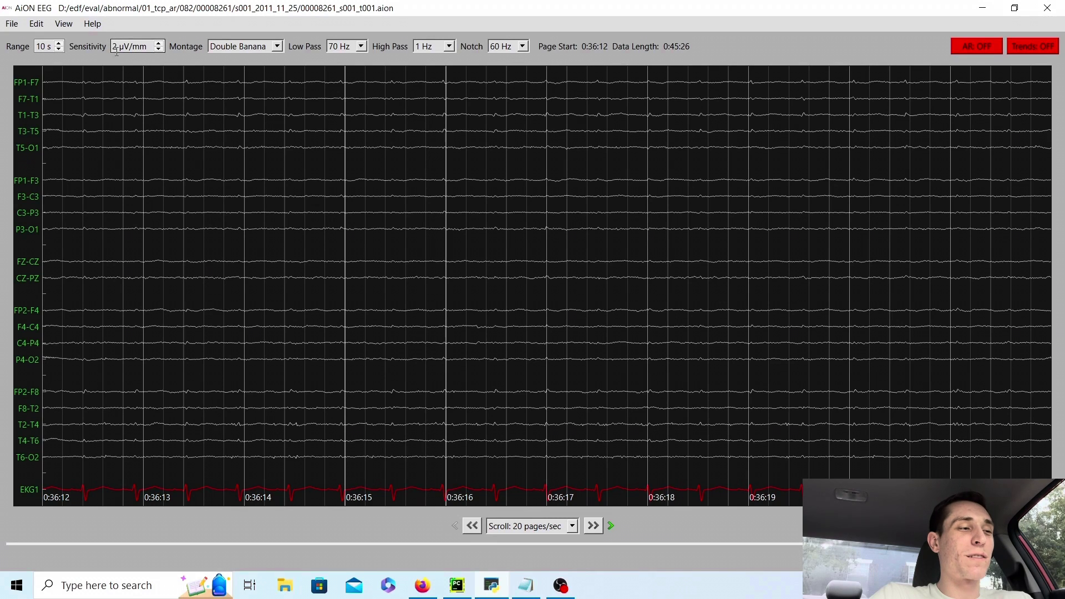
key("Right")
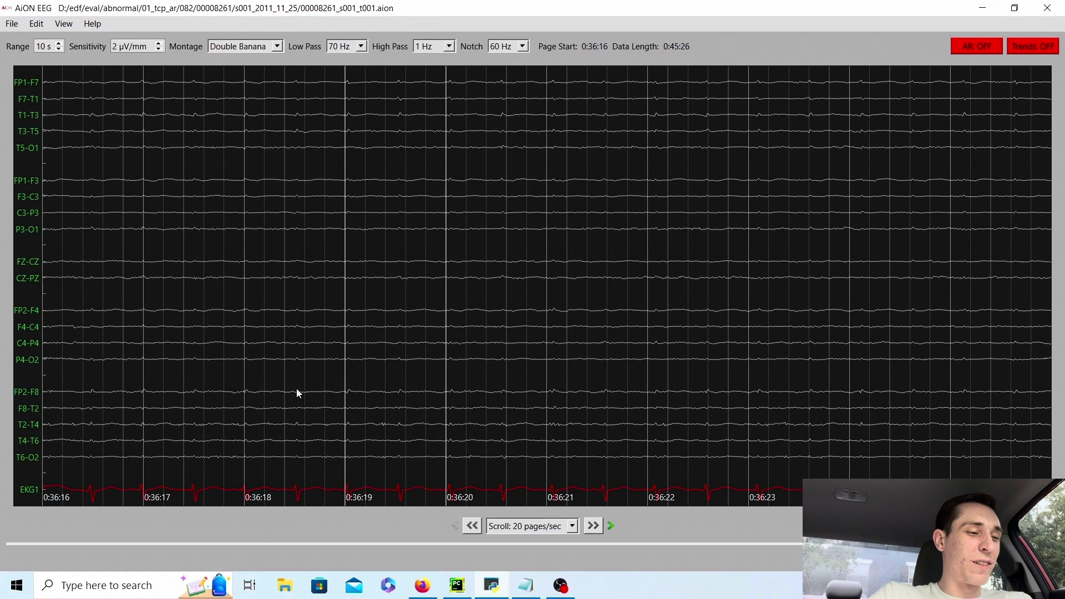
left_click(295, 485)
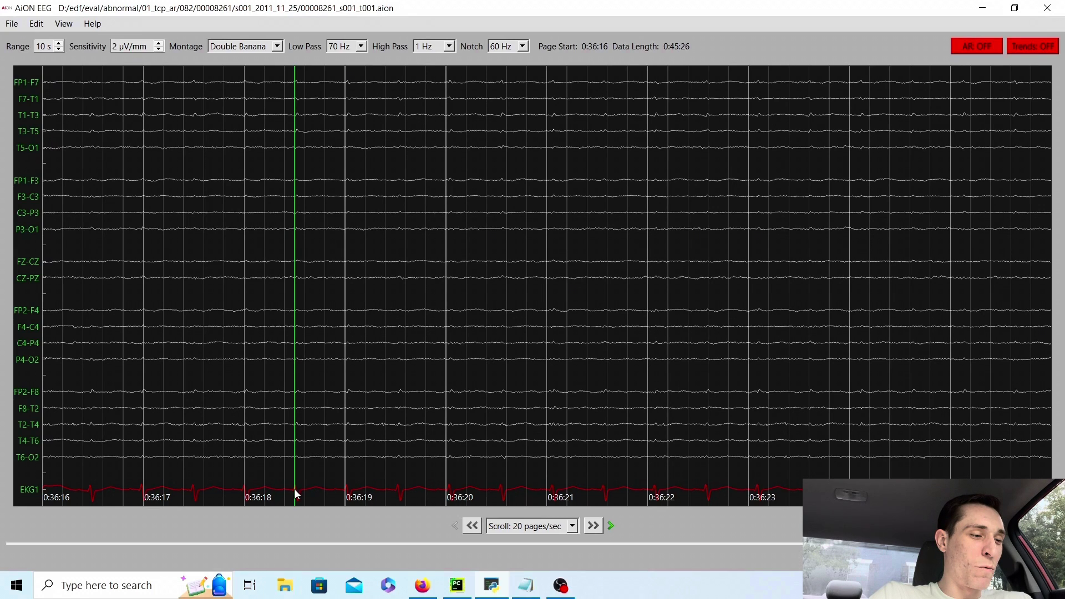
left_click(299, 489)
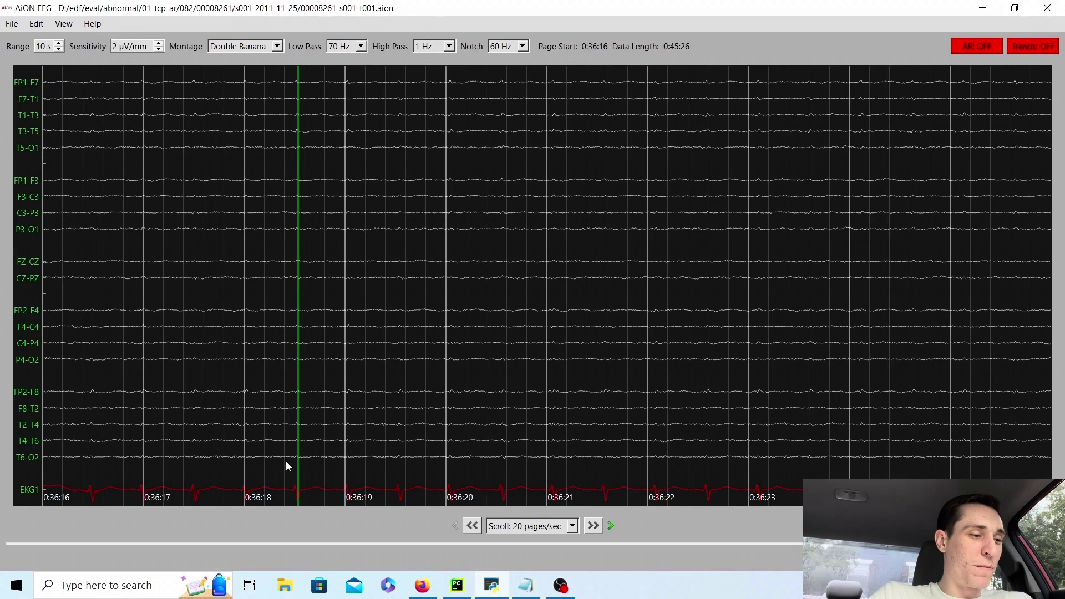
Page the 2 µV/mm recording from 0:36 to 0:45:12 of its 45:26 length
key("Right")
key("Right")
key("Right")
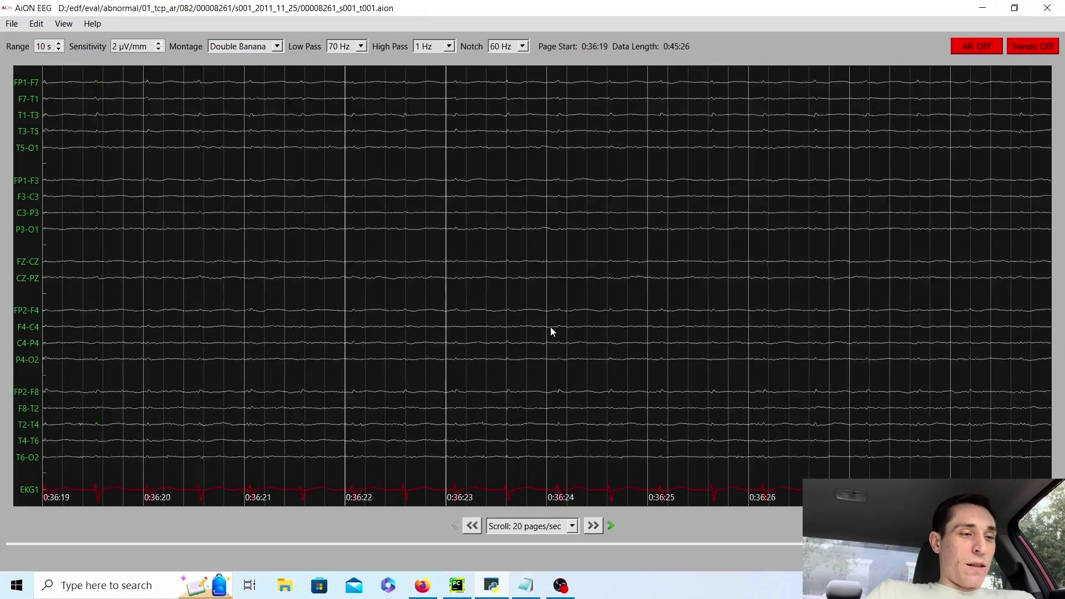
key("Right")
key("Right")
key("Right")
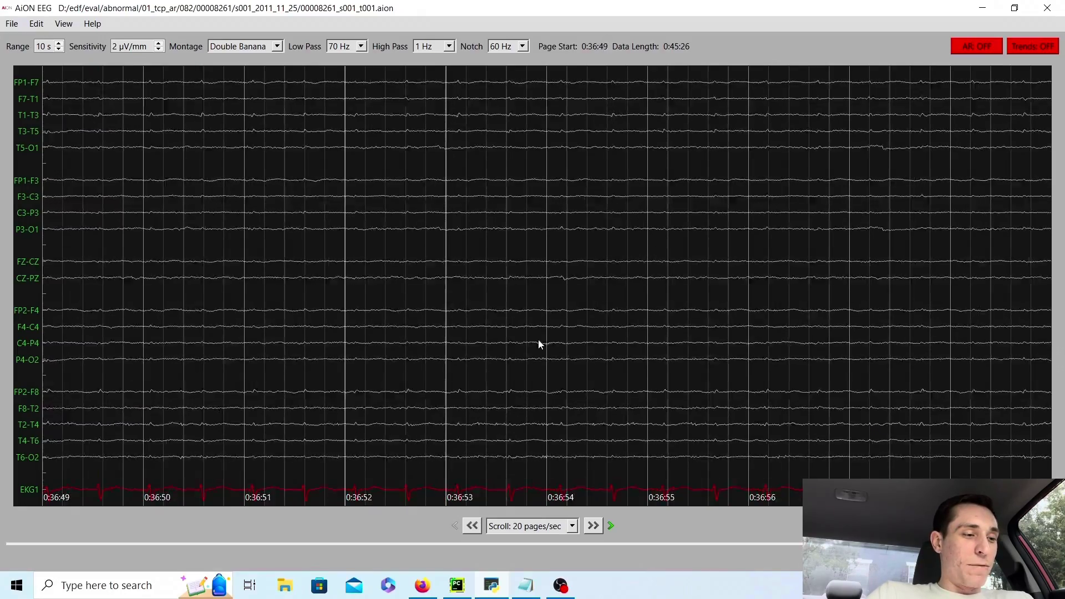
key("Right")
key("Right")
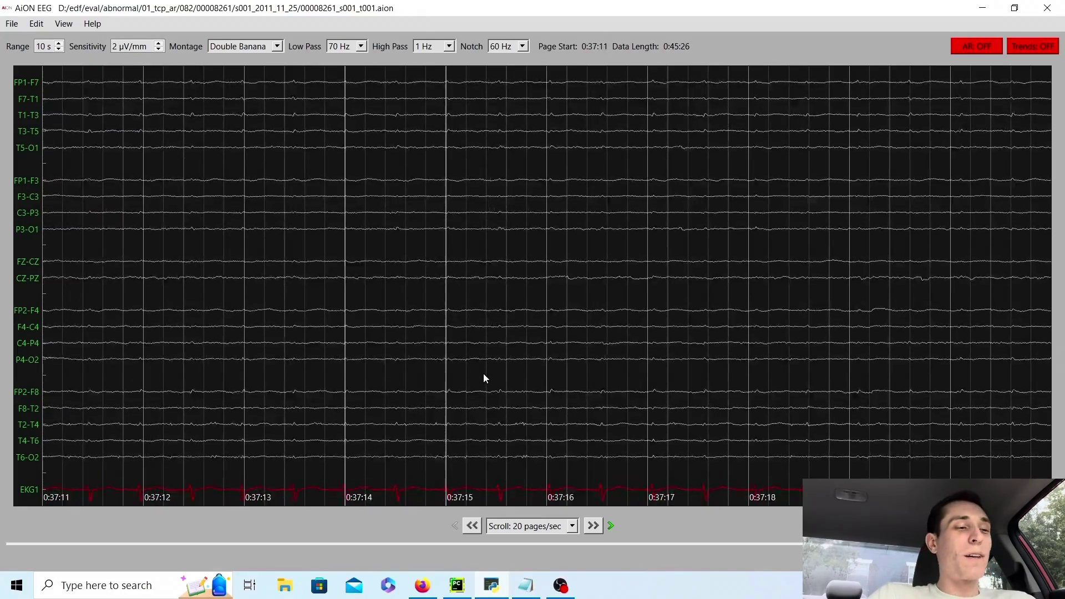
key("Right")
key("Right")
key("Right")
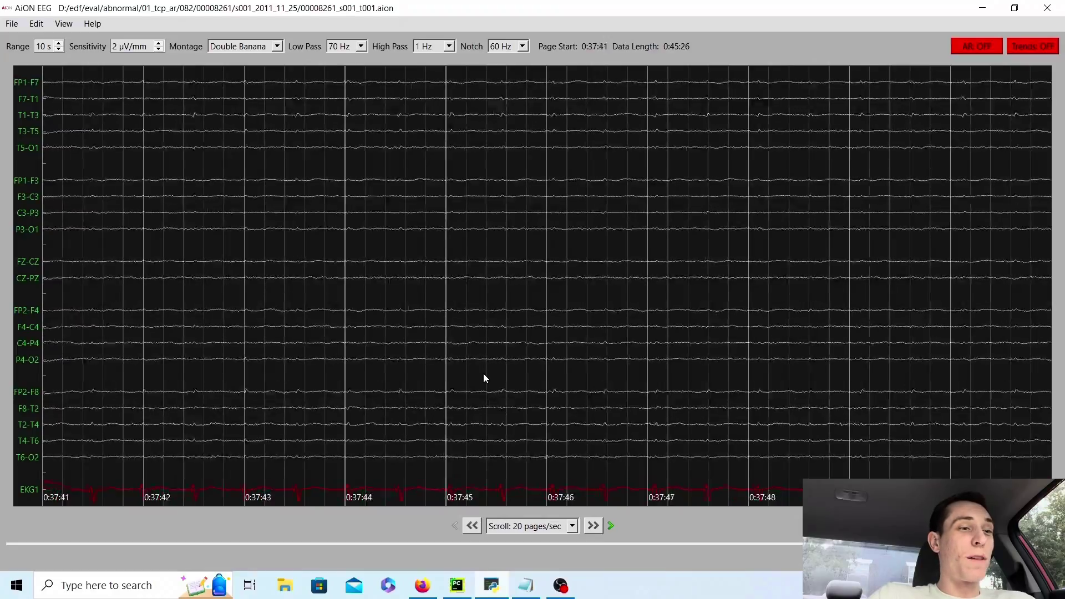
key("Right")
key("Right")
key("Right")
key("Right")
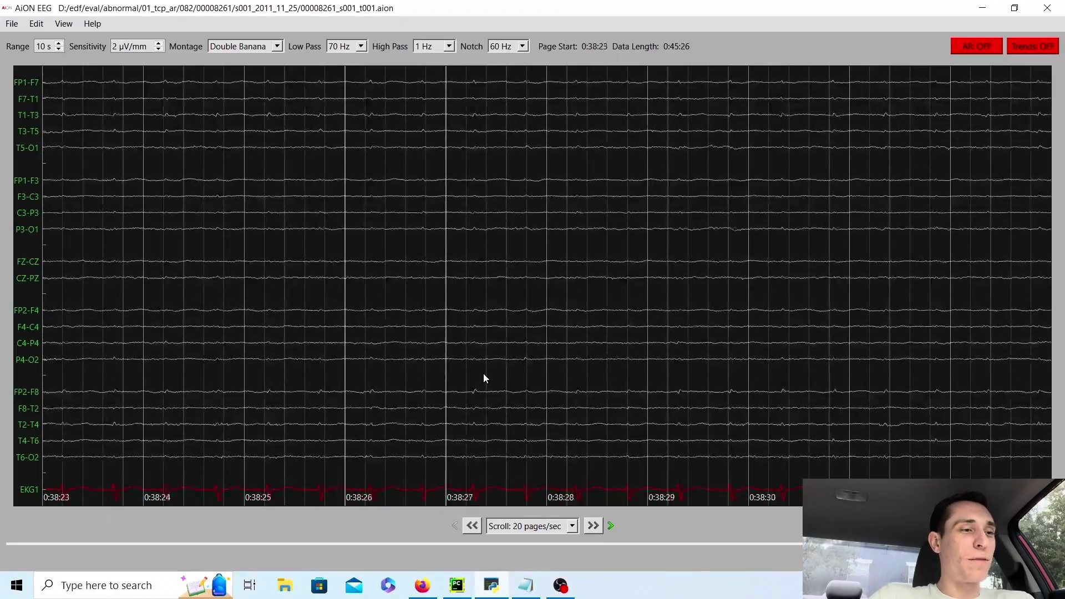
key("Right")
key("Right")
key("Right")
key("Right")
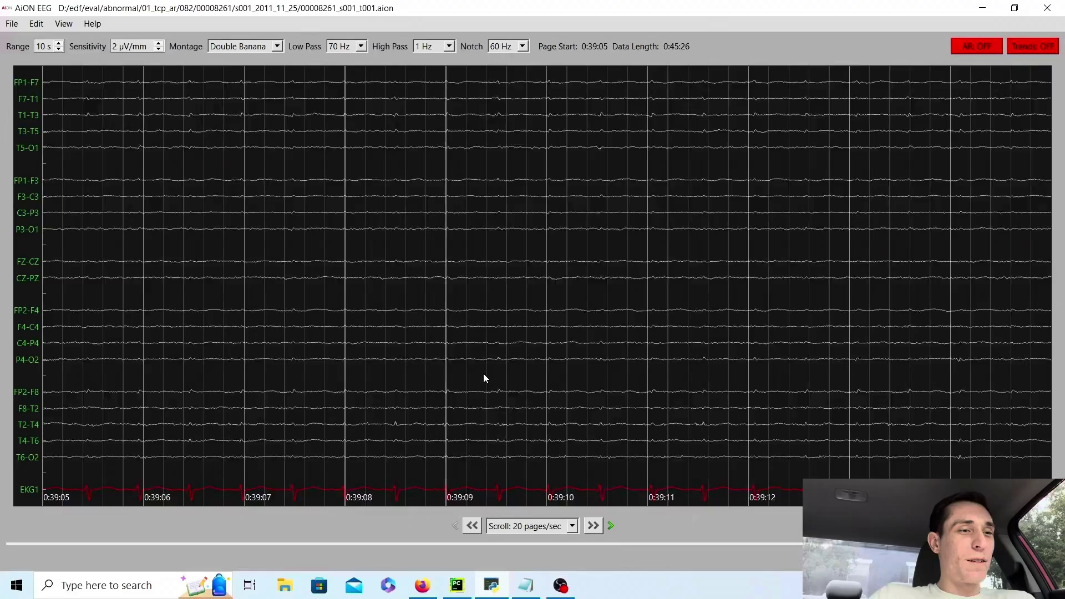
key("Right")
key("Right")
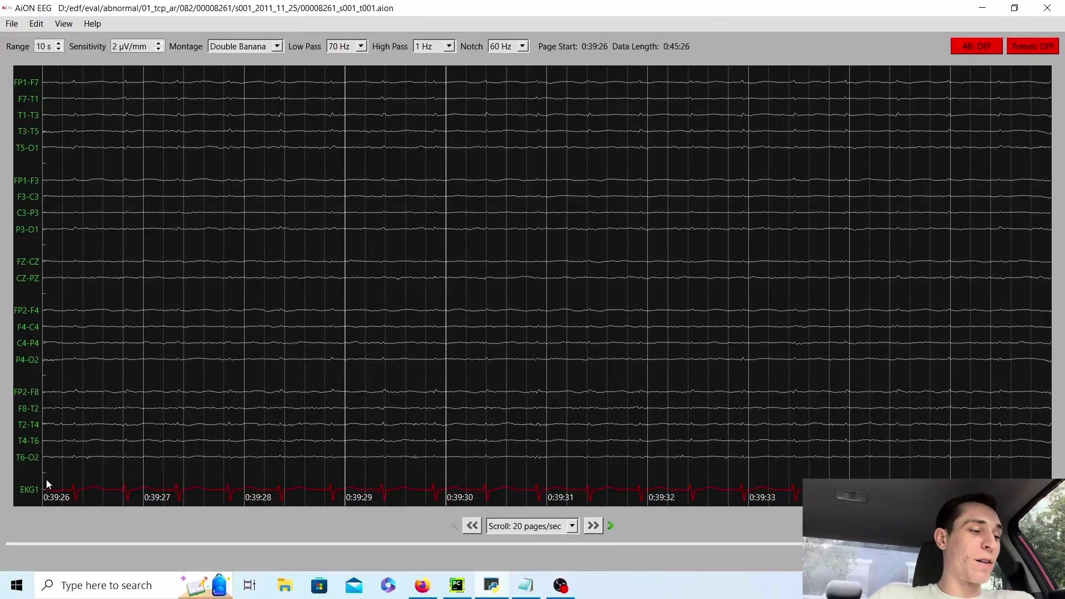
key("Right")
key("Right")
key("Right")
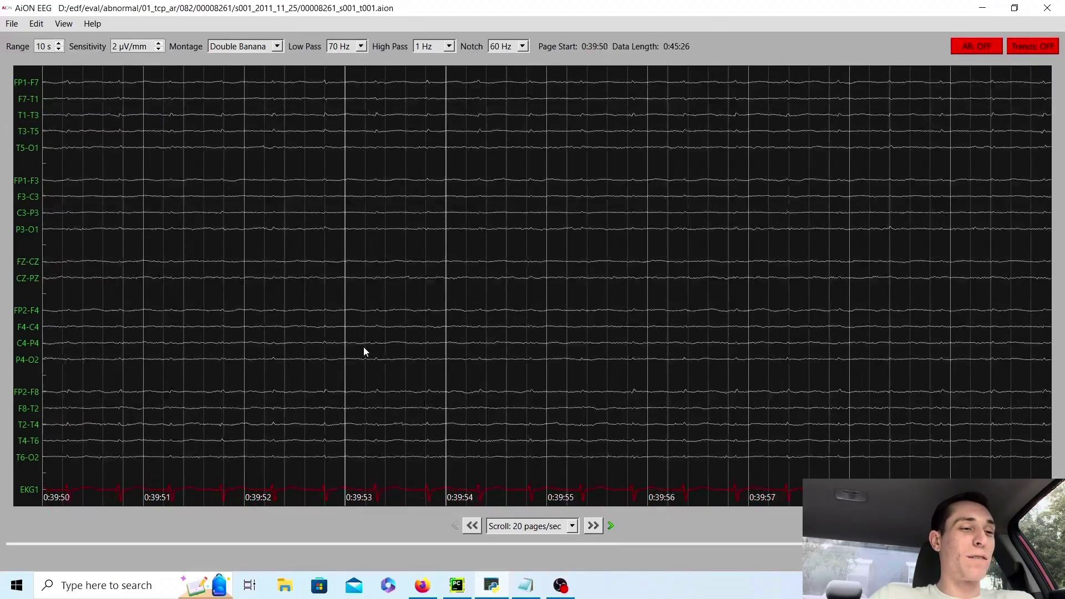
key("Right")
key("Right")
key("Right")
key("Right")
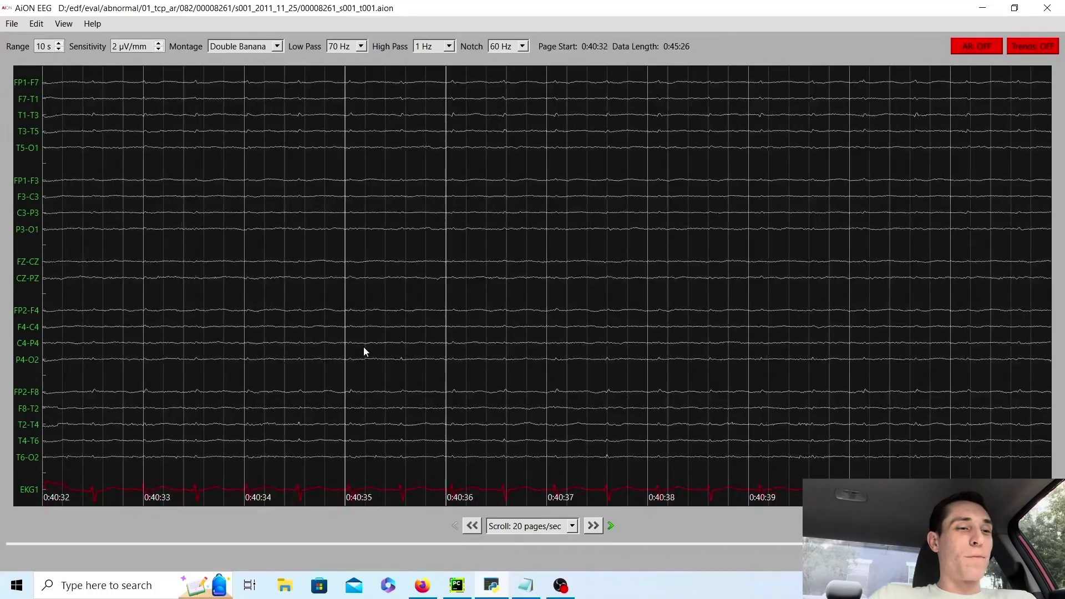
key("Right")
key("Right")
key("Right")
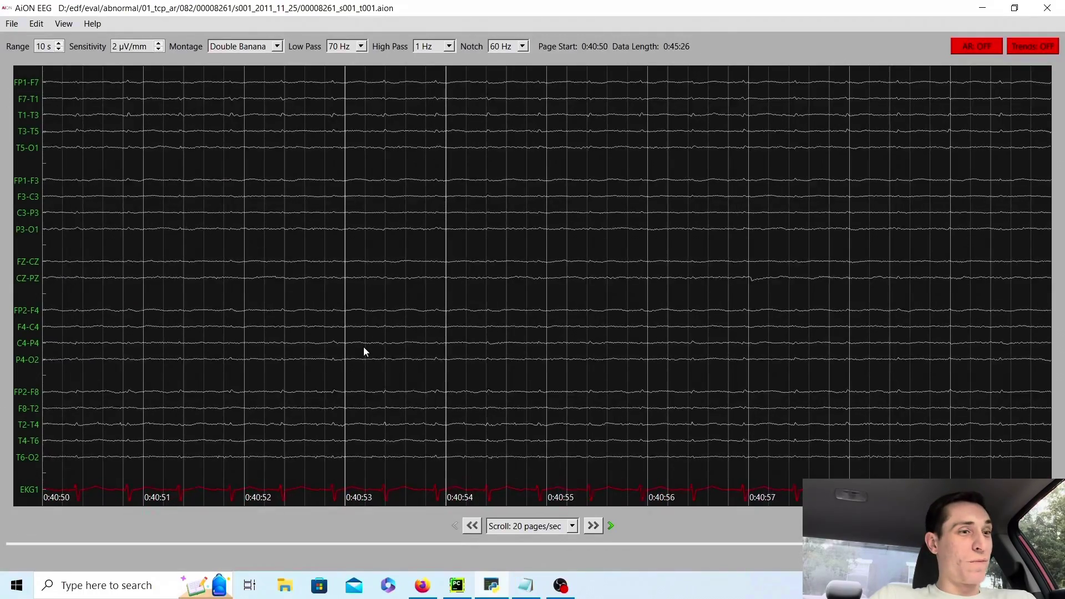
key("Right")
key("Right")
key("Right")
key("Right")
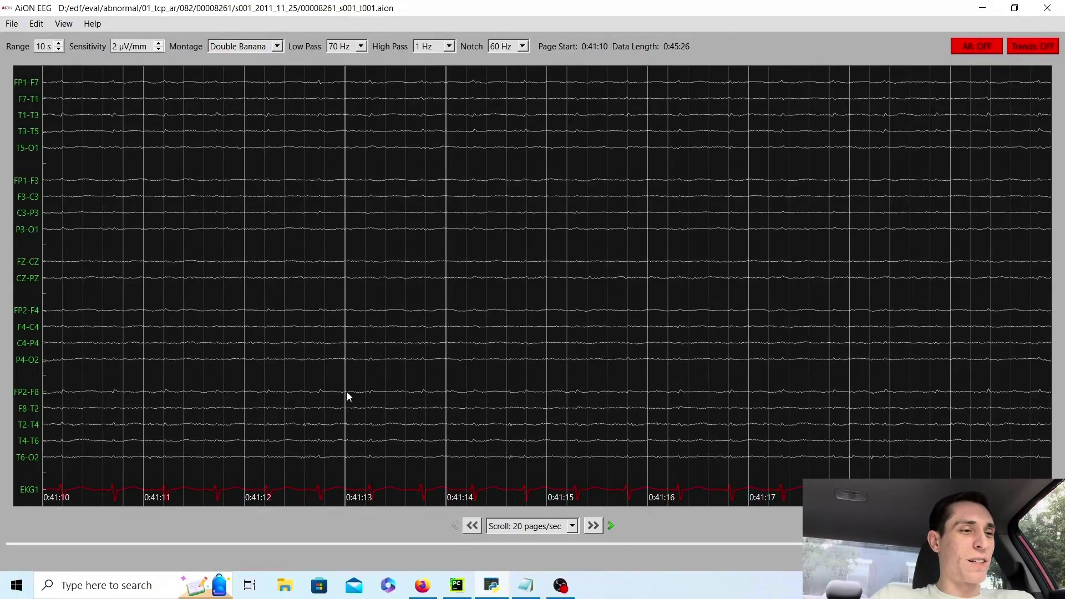
key("Right")
key("Right")
key("Right")
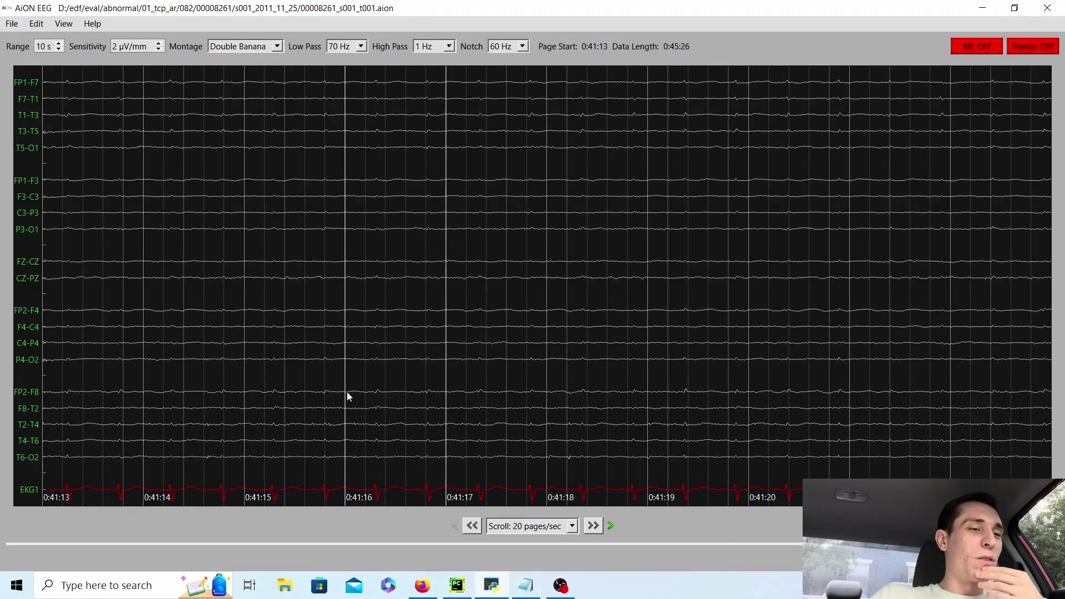
key("Right")
key("Right")
key("Right")
key("Right")
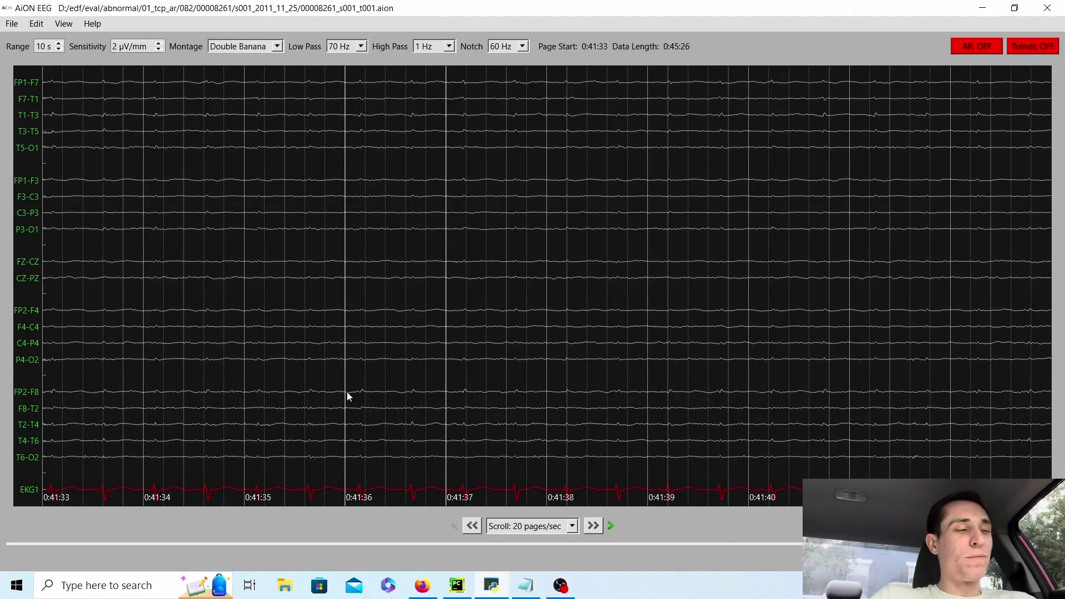
key("Right")
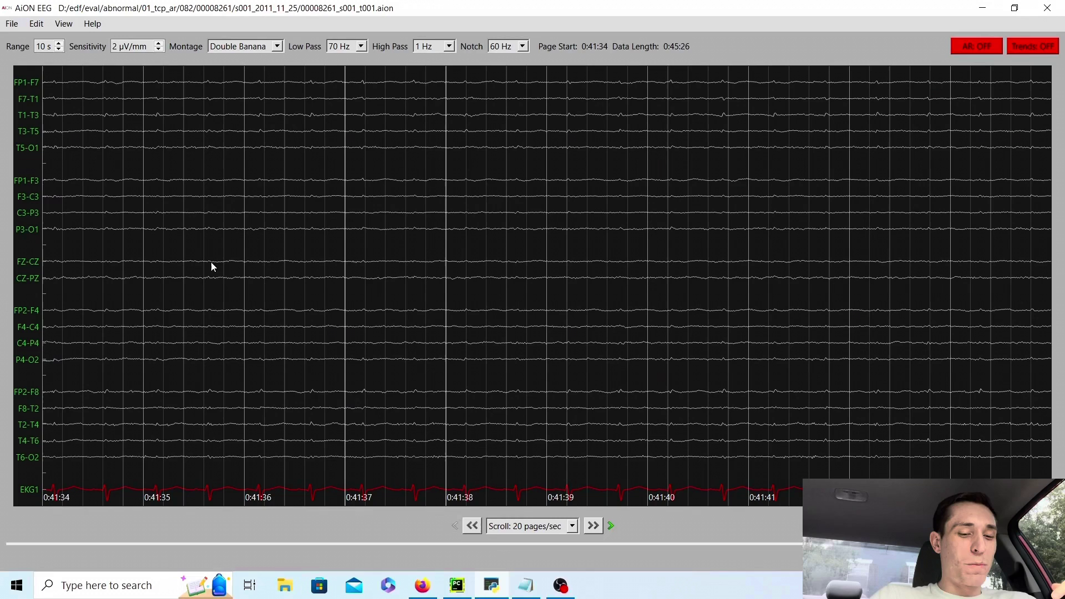
key("Right")
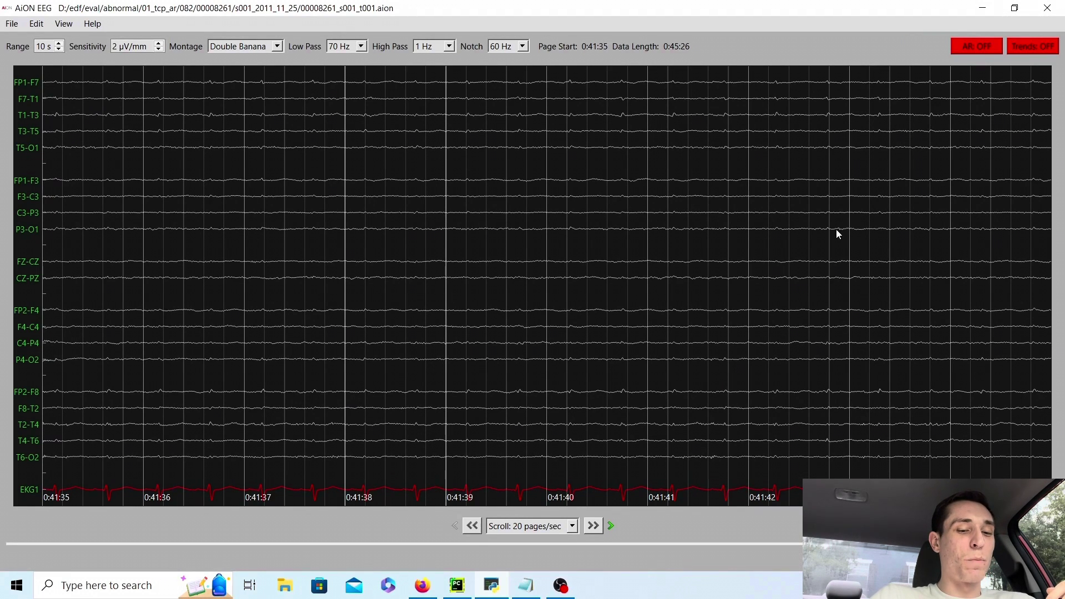
key("Right")
key("Right")
key("Right")
key("Right")
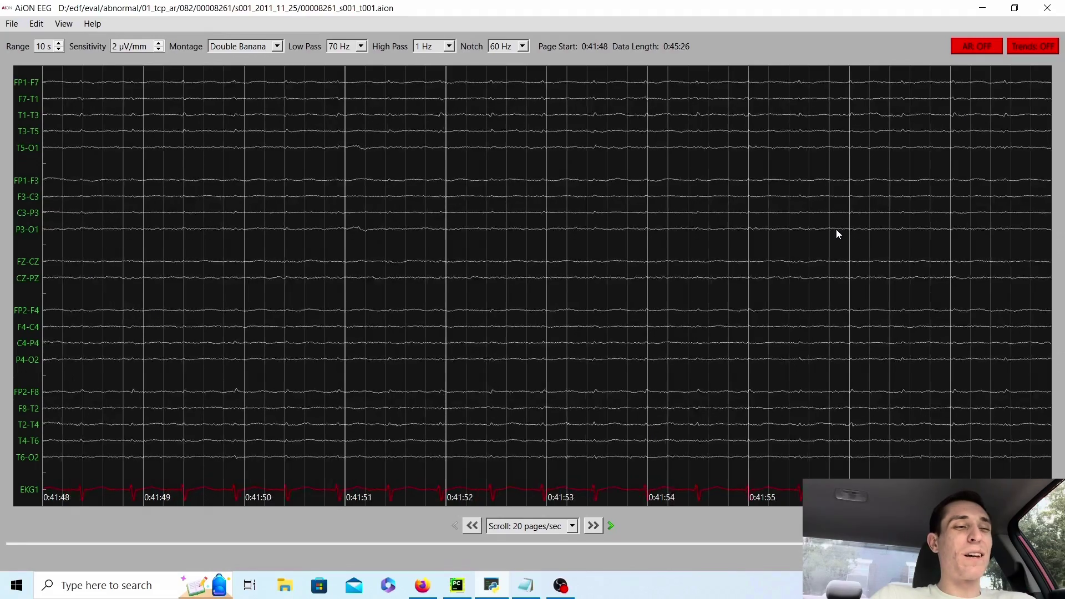
key("Right")
key("Right")
key("Right")
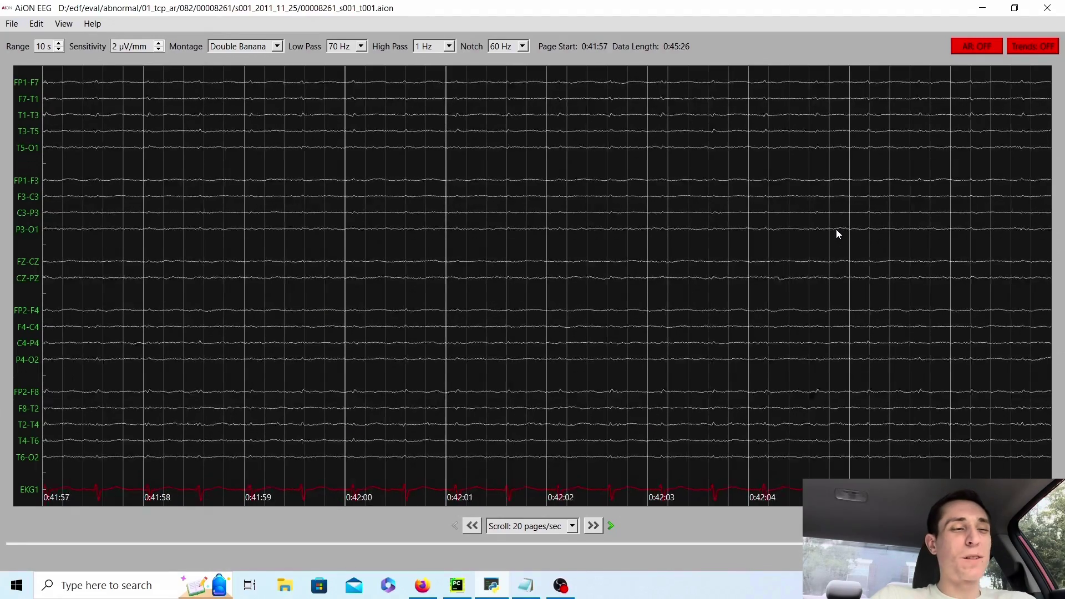
key("Right")
key("Right")
key("Right")
key("Right")
key("Right")
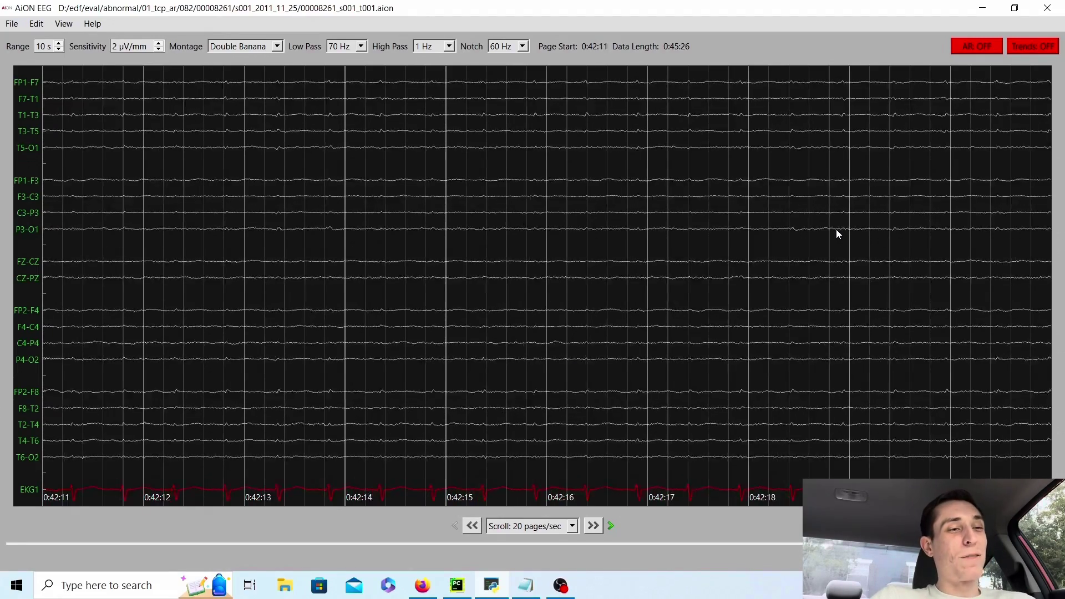
key("Right")
key("Right")
key("Right")
key("Right")
key("Right")
key("Right")
key("Right")
key("Right")
key("Right")
key("Right")
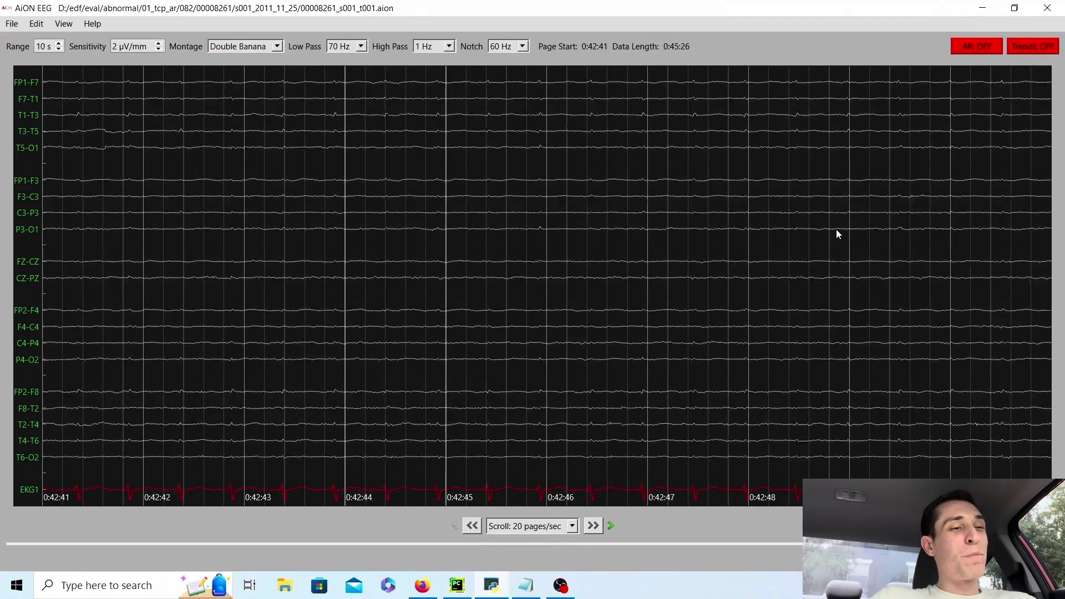
key("Right")
key("Right")
key("Right")
key("Right")
key("Right")
key("Right")
key("Right")
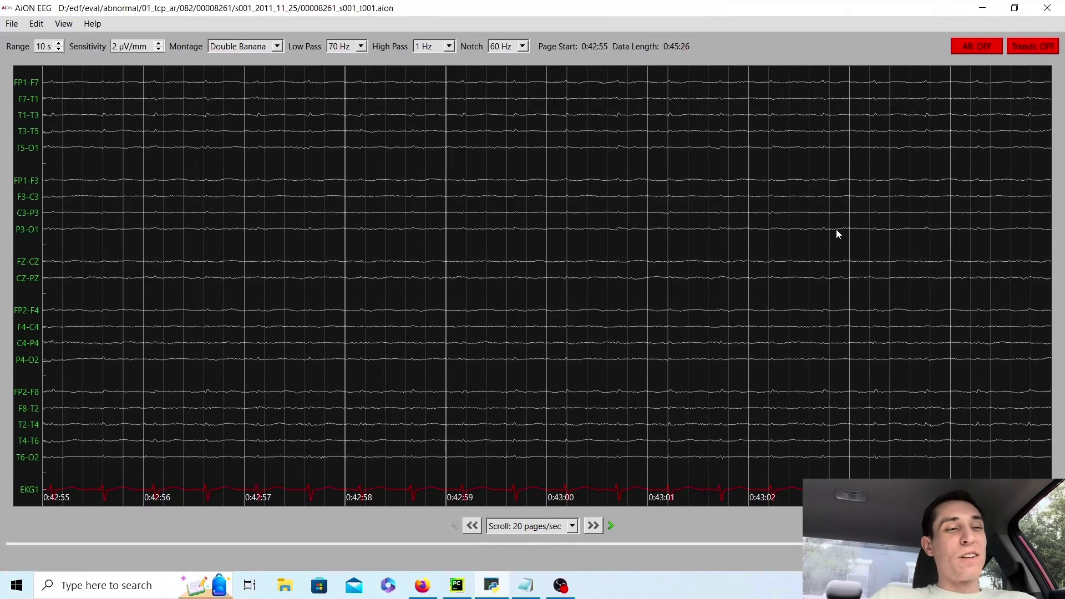
key("Right")
key("Right")
key("Right")
key("Right")
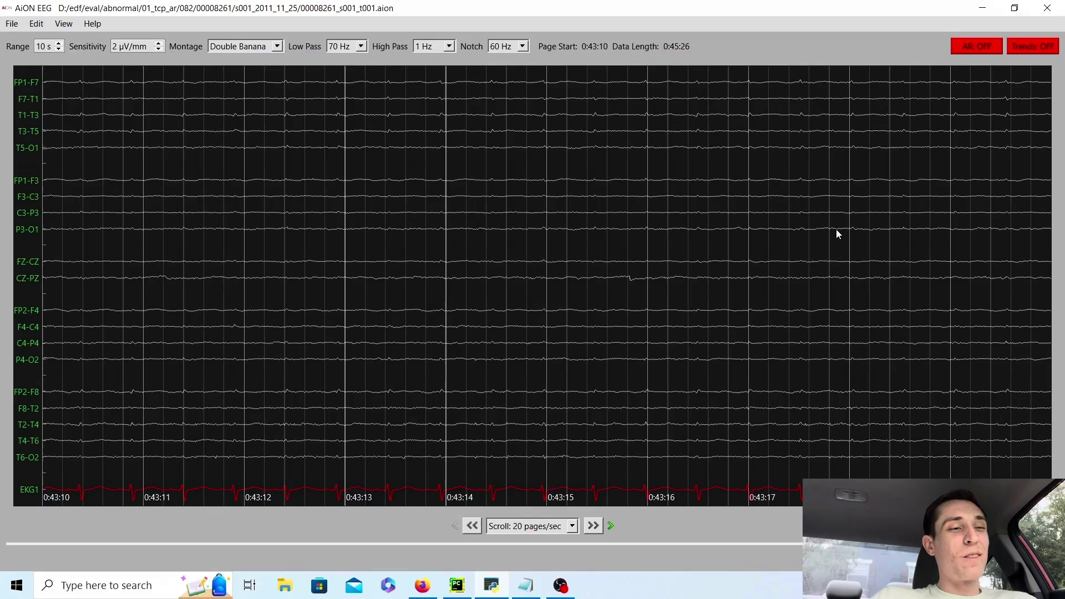
key("Right")
key("Right")
key("Right")
key("Right")
key("Right")
key("Right")
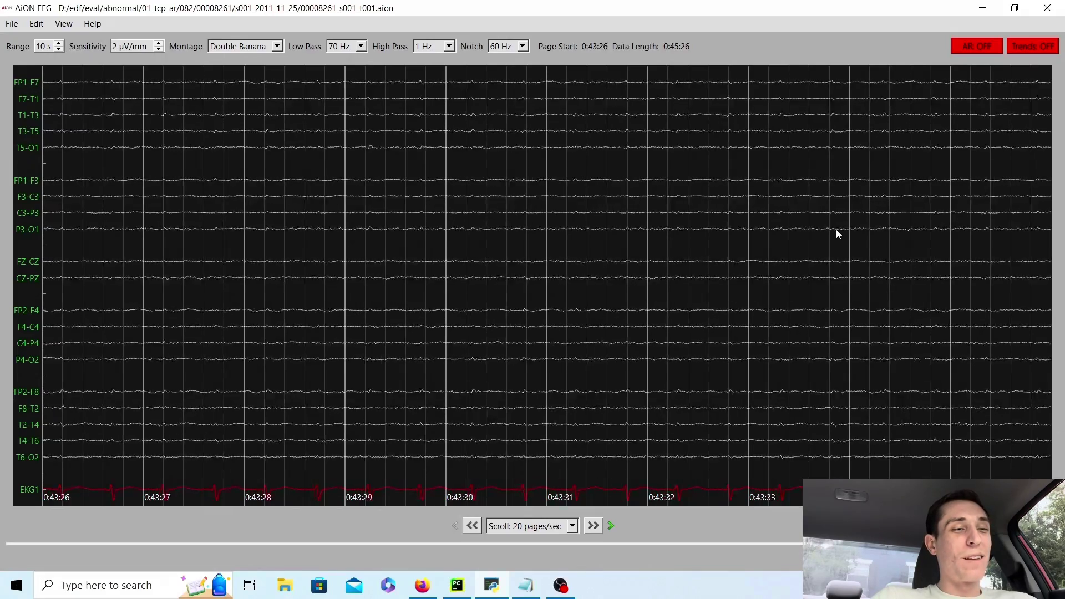
key("Right")
key("Right")
key("Right")
key("Right")
key("Right")
key("Right")
key("Right")
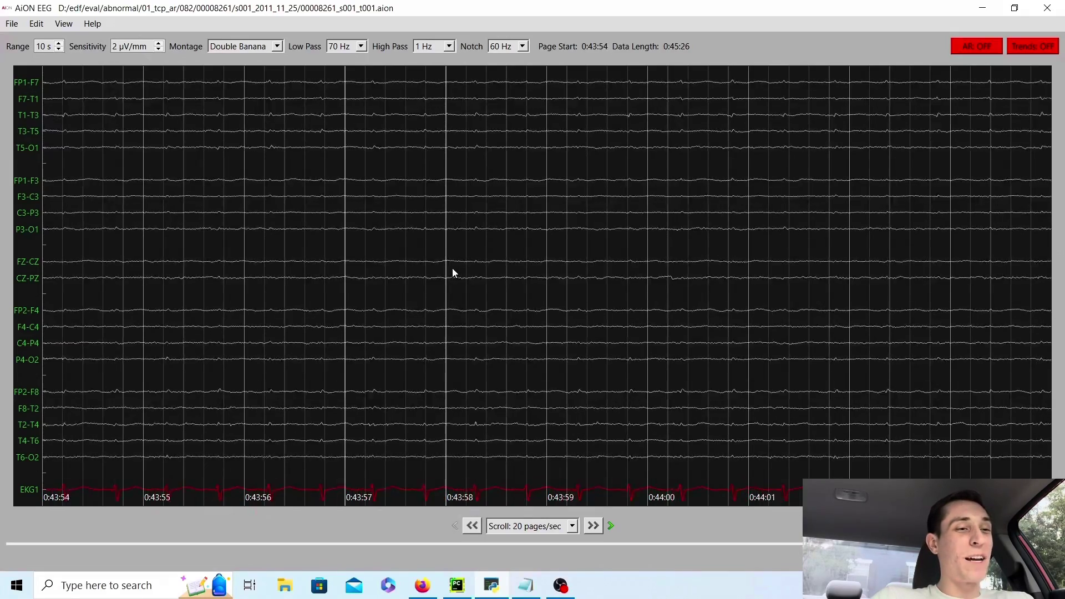
key("Right")
key("Right")
key("Right")
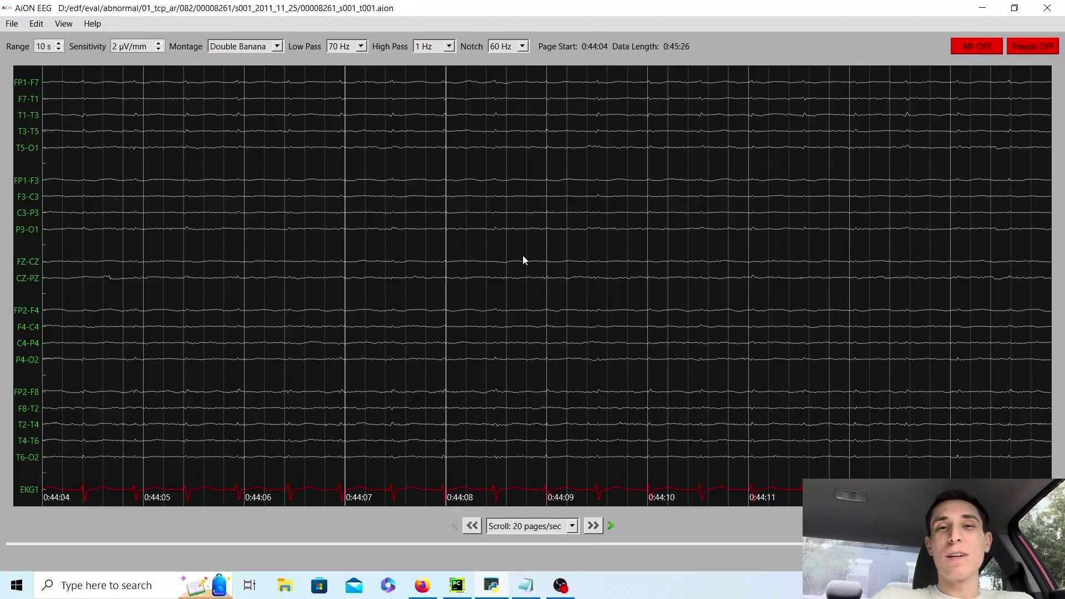
key("Right")
key("Right")
key("Right")
key("Right")
key("Right")
key("Right")
key("Right")
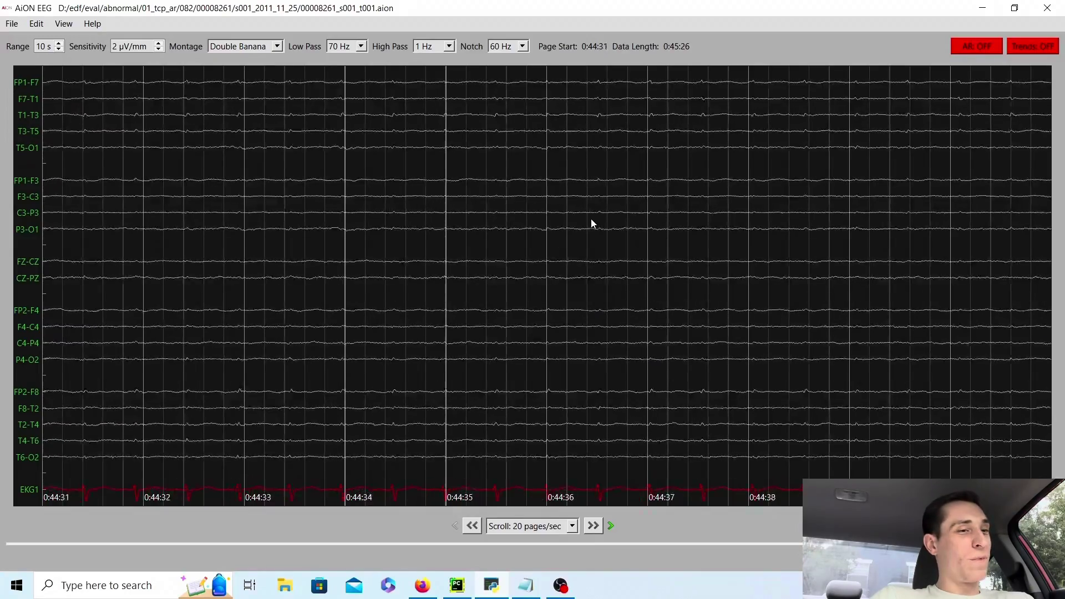
key("Right")
key("Right")
key("Right")
key("Right")
key("Right")
key("Right")
key("Right")
key("Right")
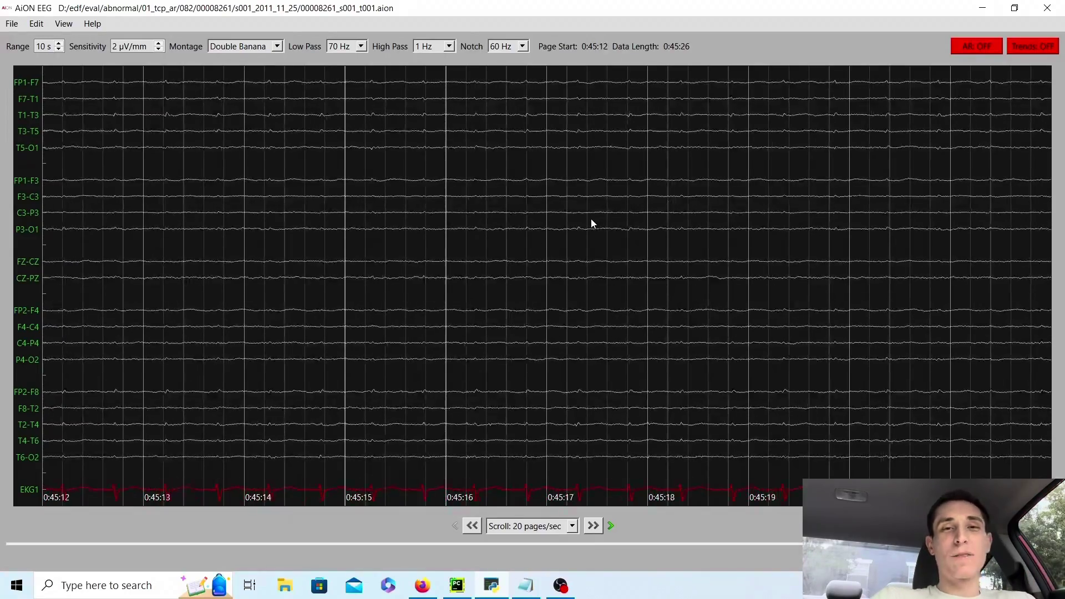
key("Right")
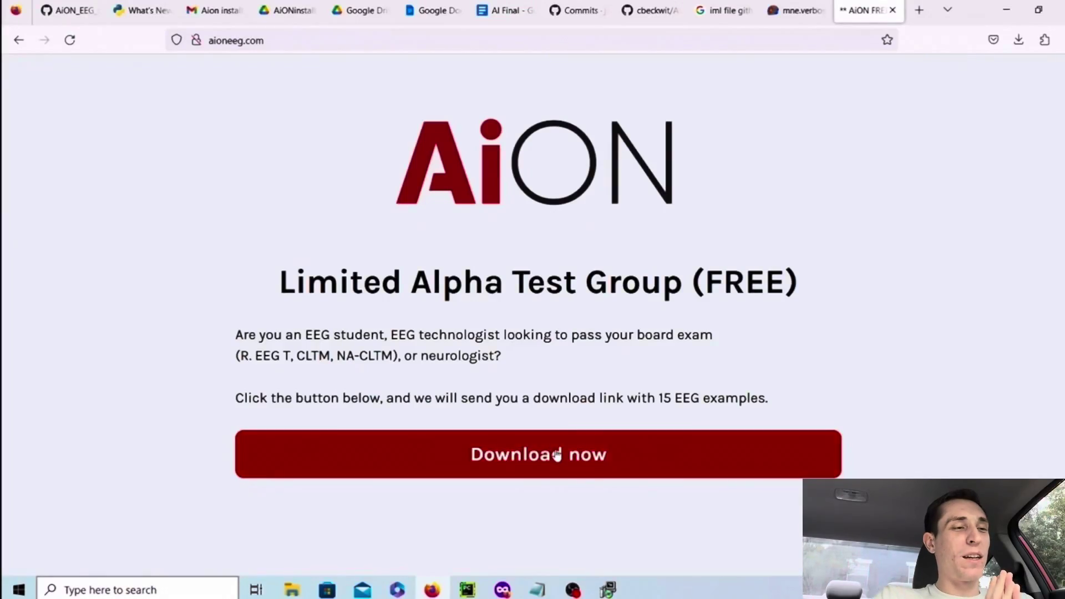
Open the free EEG examples download-link form with aioneeg.com's Download now button
left_click(556, 455)
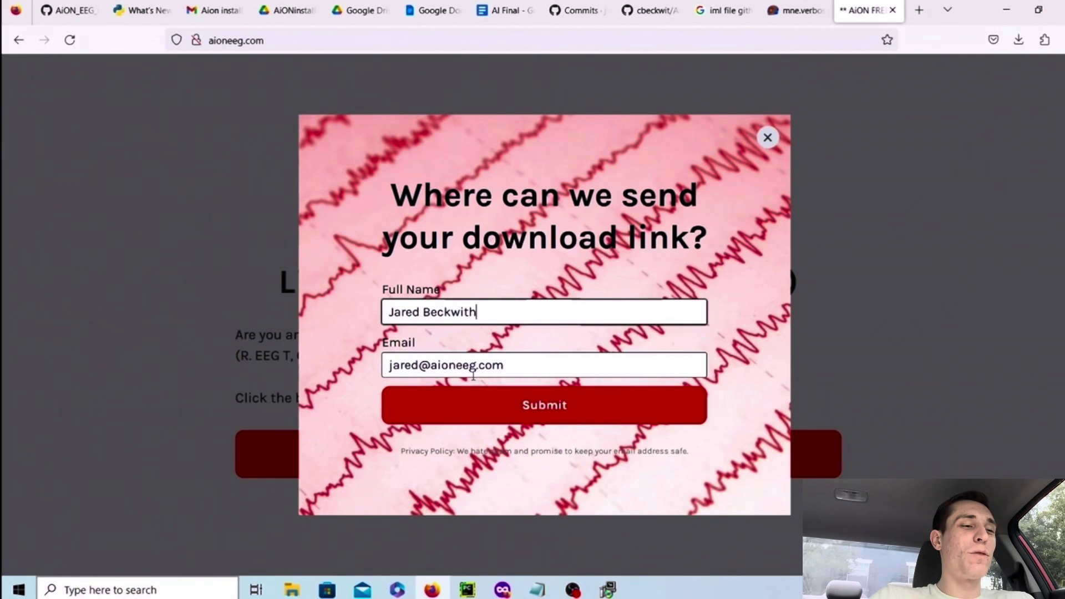